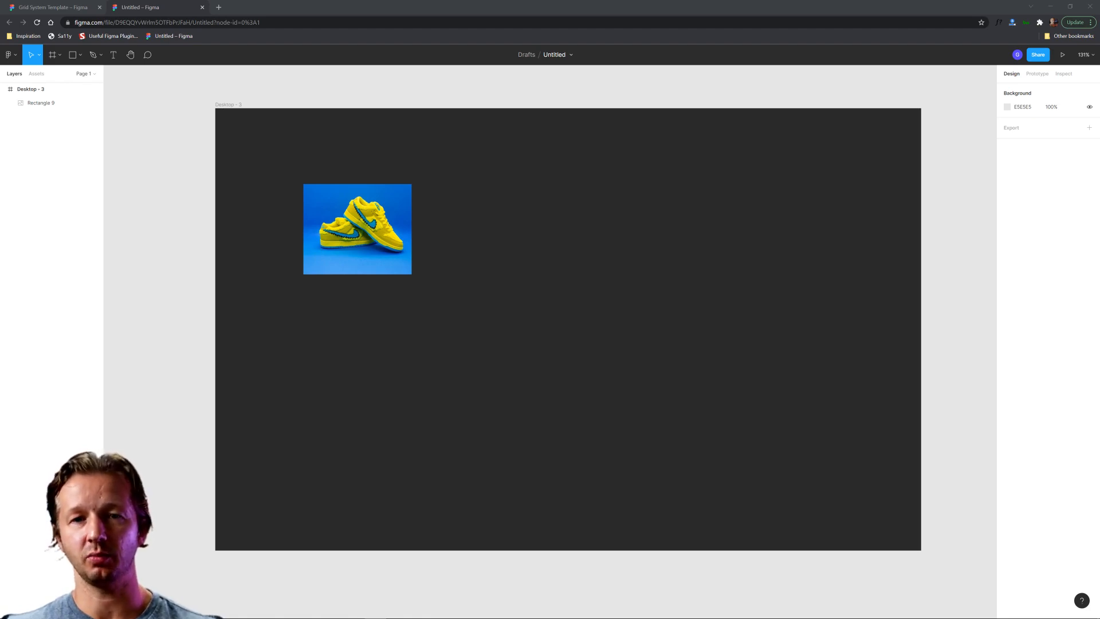
Move the sneaker image slightly down and left within the Desktop - 3 frame, to about X 149, Y 141.
{"action": "left_click", "coordinate": [630, 374]}
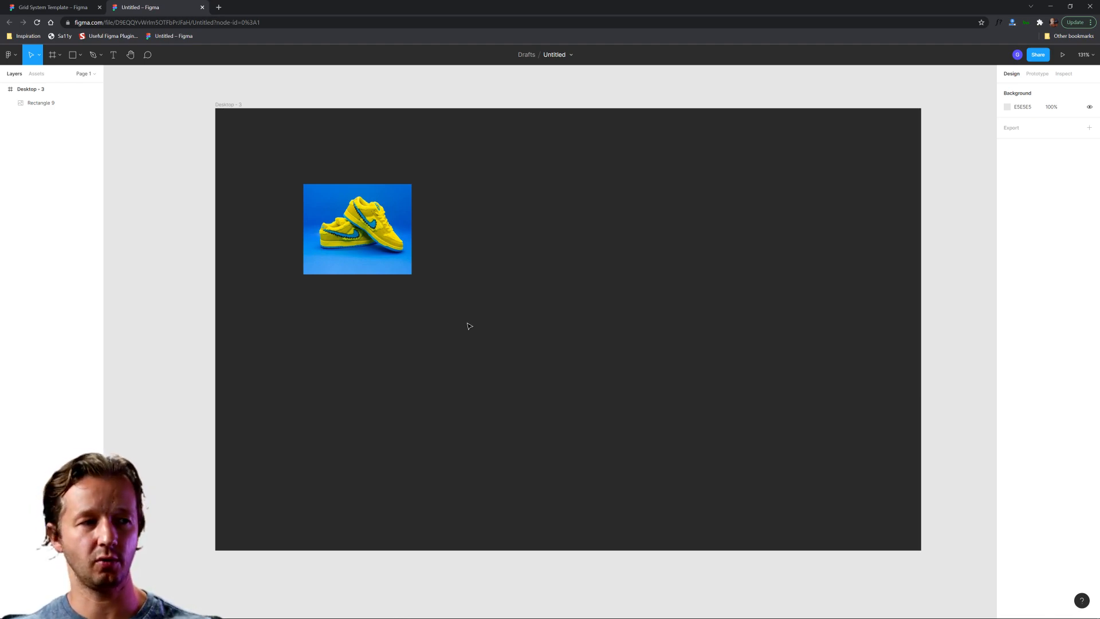
{"action": "left_click", "coordinate": [380, 254]}
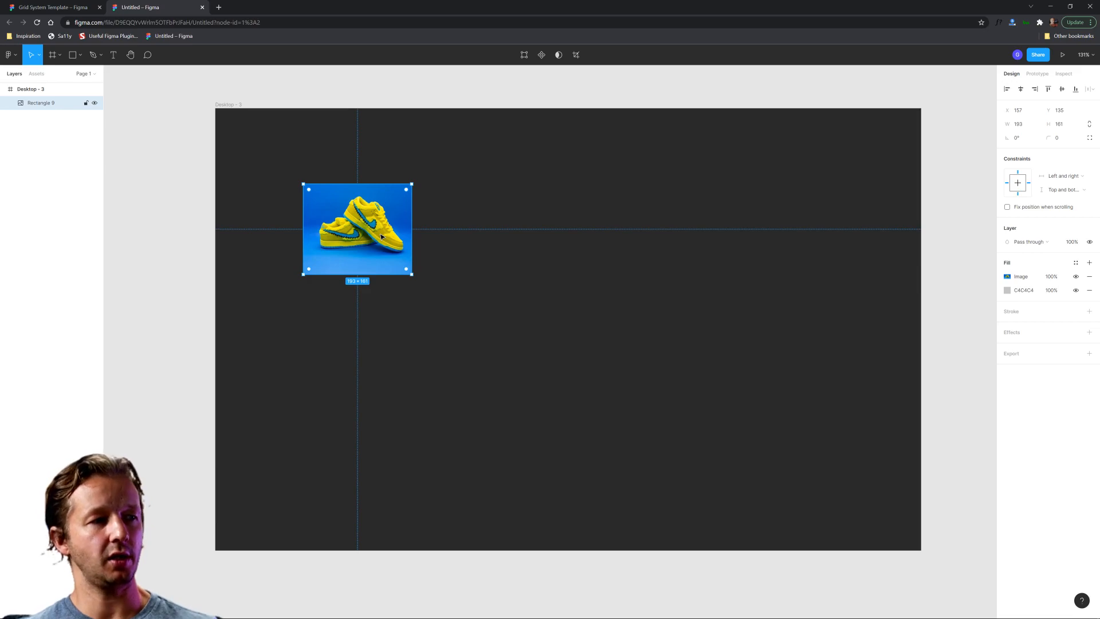
{"action": "mouse_move", "coordinate": [368, 229]}
{"action": "left_mouse_down"}
{"action": "mouse_move", "coordinate": [386, 215]}
{"action": "mouse_move", "coordinate": [359, 235]}
{"action": "mouse_move", "coordinate": [368, 235]}
{"action": "left_mouse_up"}
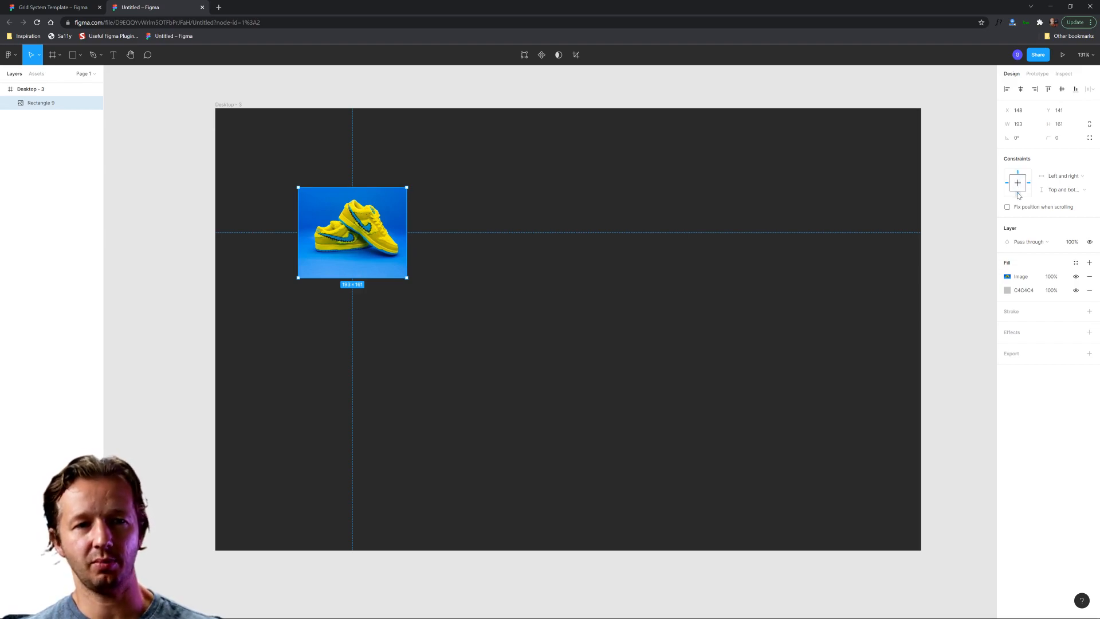
Set the sneaker image's horizontal constraint to Left and its vertical constraint to Top.
{"action": "left_click", "coordinate": [1066, 178]}
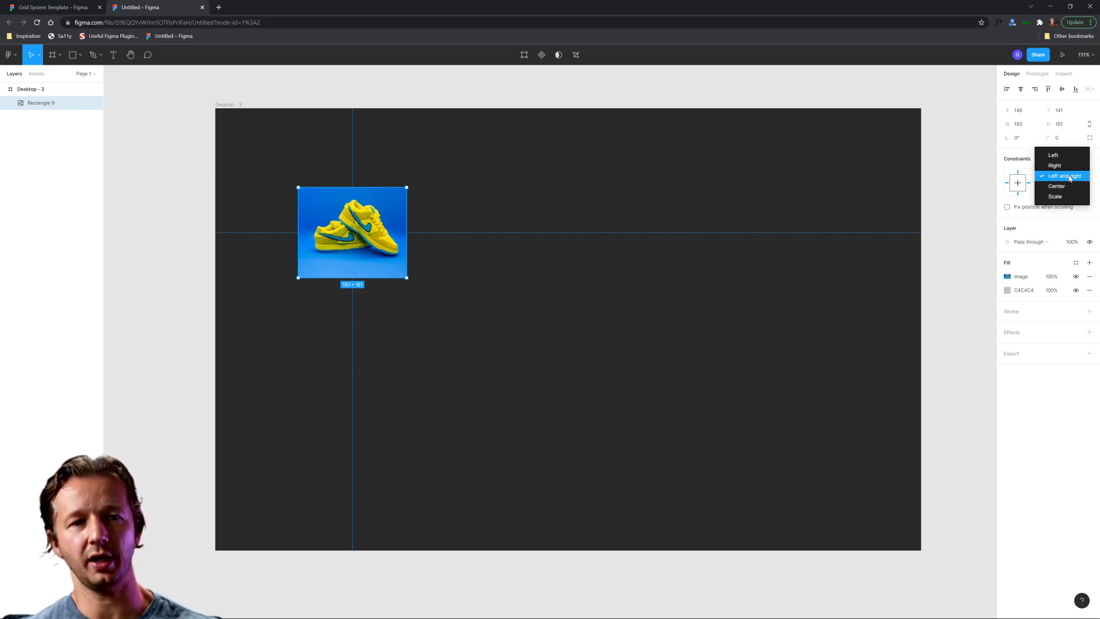
{"action": "left_click", "coordinate": [1069, 178]}
{"action": "left_click", "coordinate": [1066, 177]}
{"action": "left_click", "coordinate": [1054, 155]}
{"action": "left_click", "coordinate": [1059, 190]}
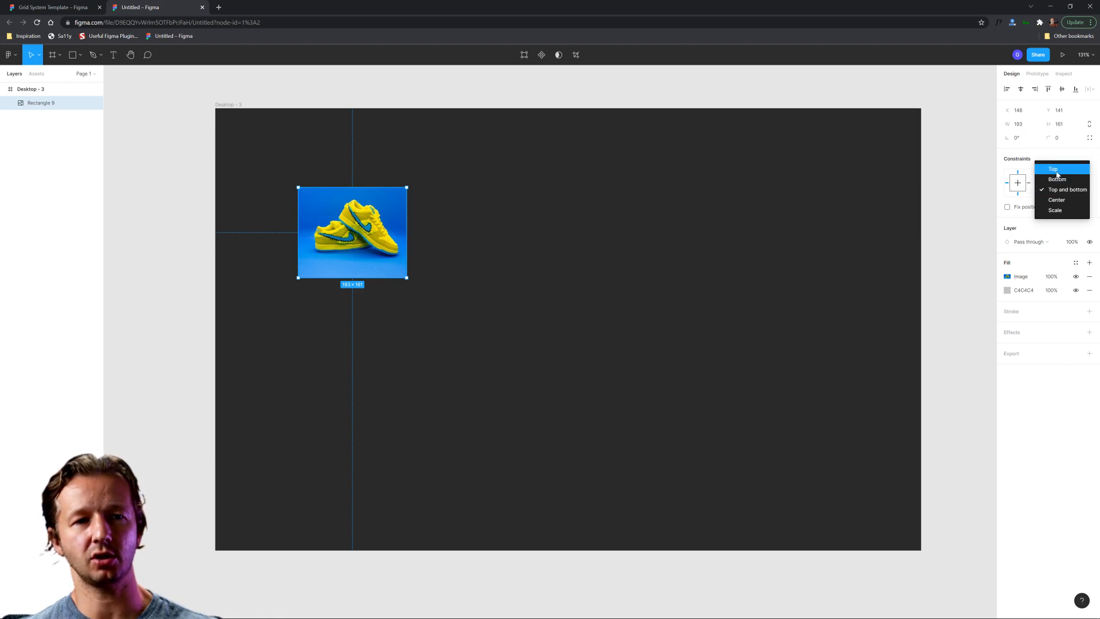
{"action": "left_click", "coordinate": [1057, 174]}
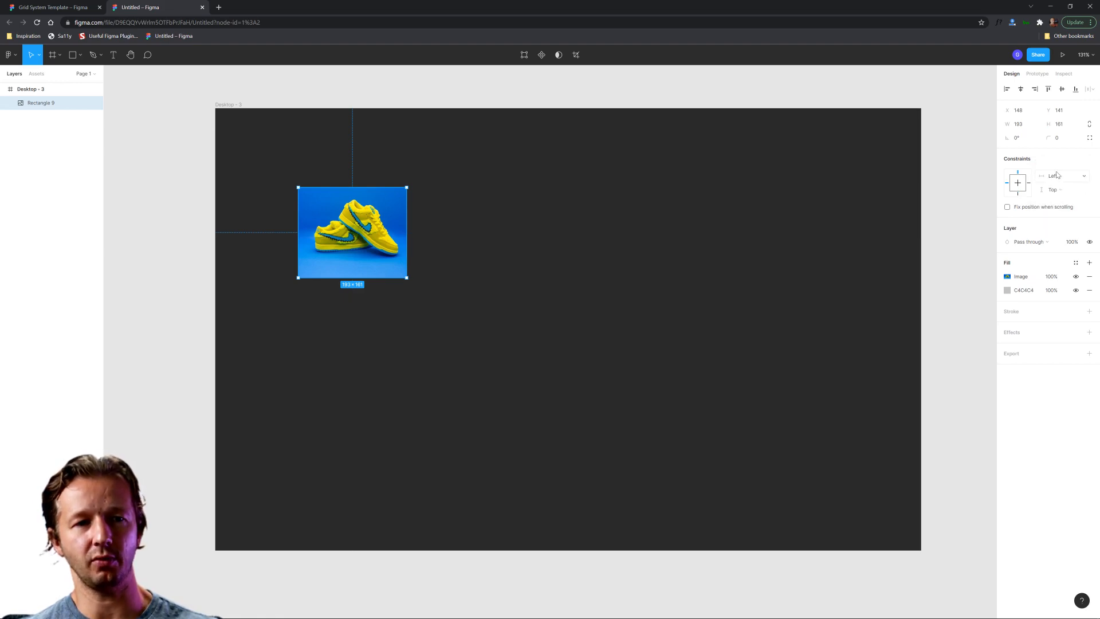
{"action": "left_click", "coordinate": [1029, 182]}
{"action": "left_click", "coordinate": [1007, 183]}
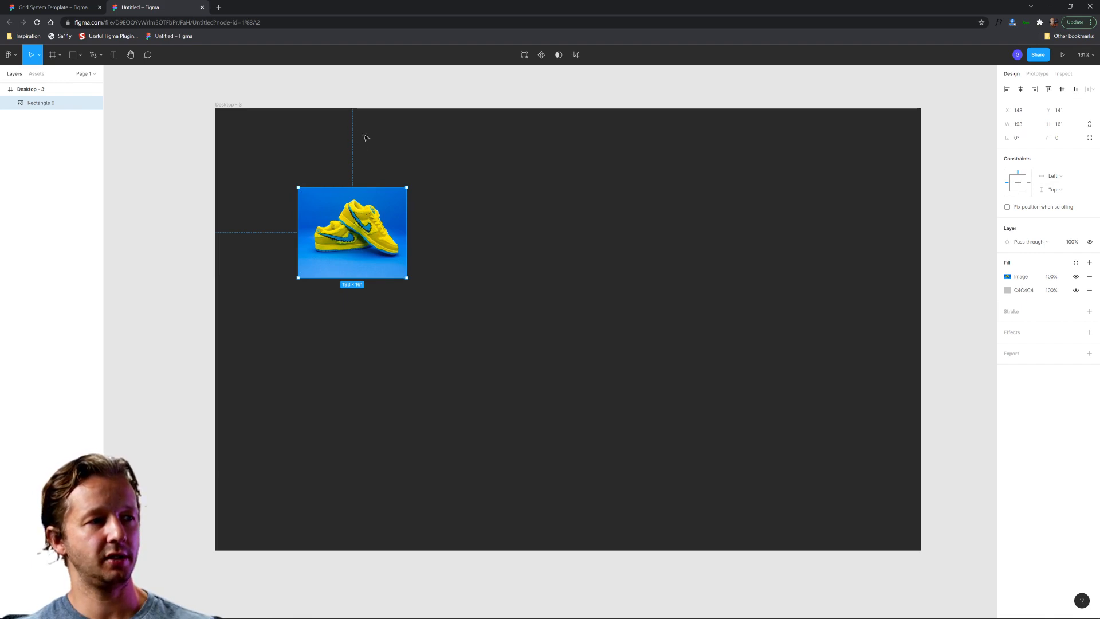
Test the Left constraint by narrowing the Desktop - 3 frame from its right edge, and undo the resize.
{"action": "left_click", "coordinate": [281, 157]}
{"action": "left_click", "coordinate": [231, 104]}
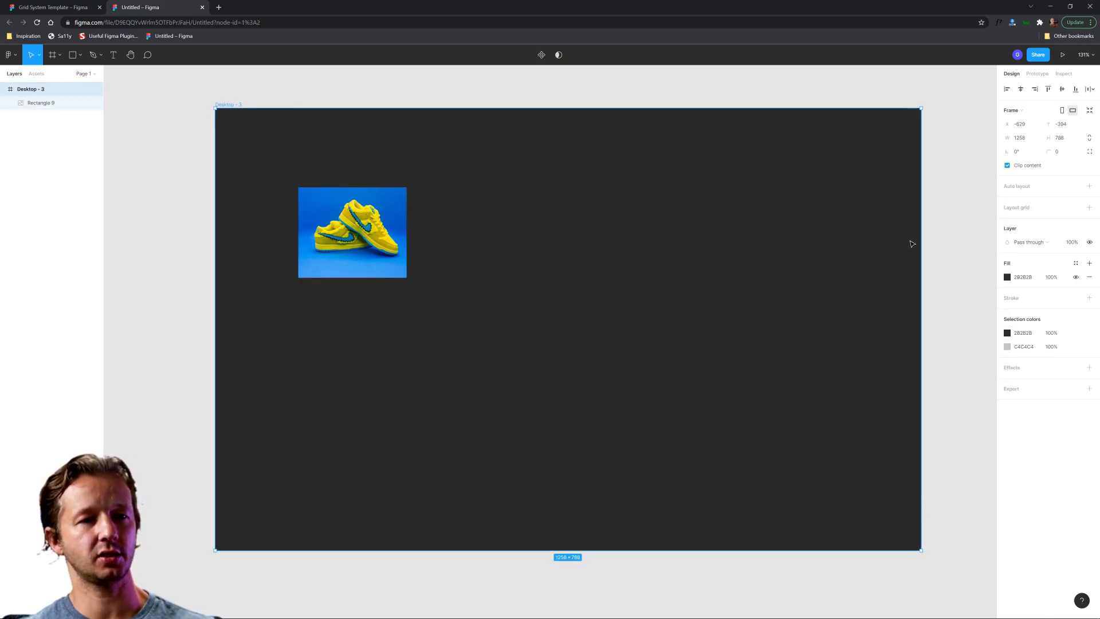
{"action": "left_click_drag", "start_coordinate": [920, 241], "coordinate": [601, 278]}
{"action": "key", "text": "ctrl+z"}
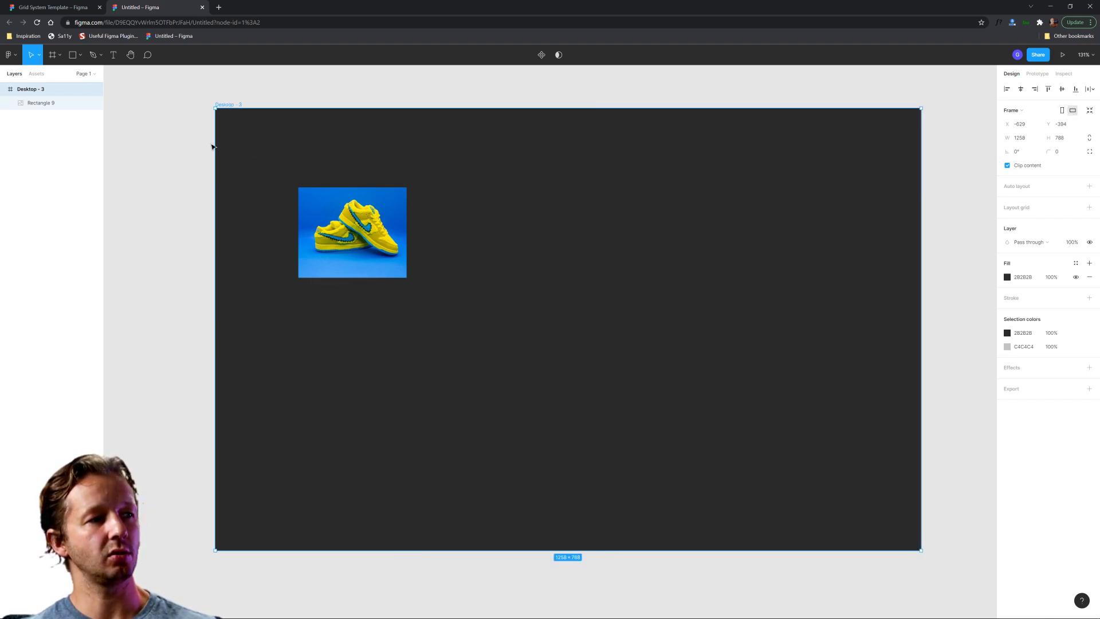
Widen the frame from its left edge to about 1287 and shorten it from its top and bottom edges.
{"action": "left_click_drag", "start_coordinate": [212, 143], "coordinate": [199, 166]}
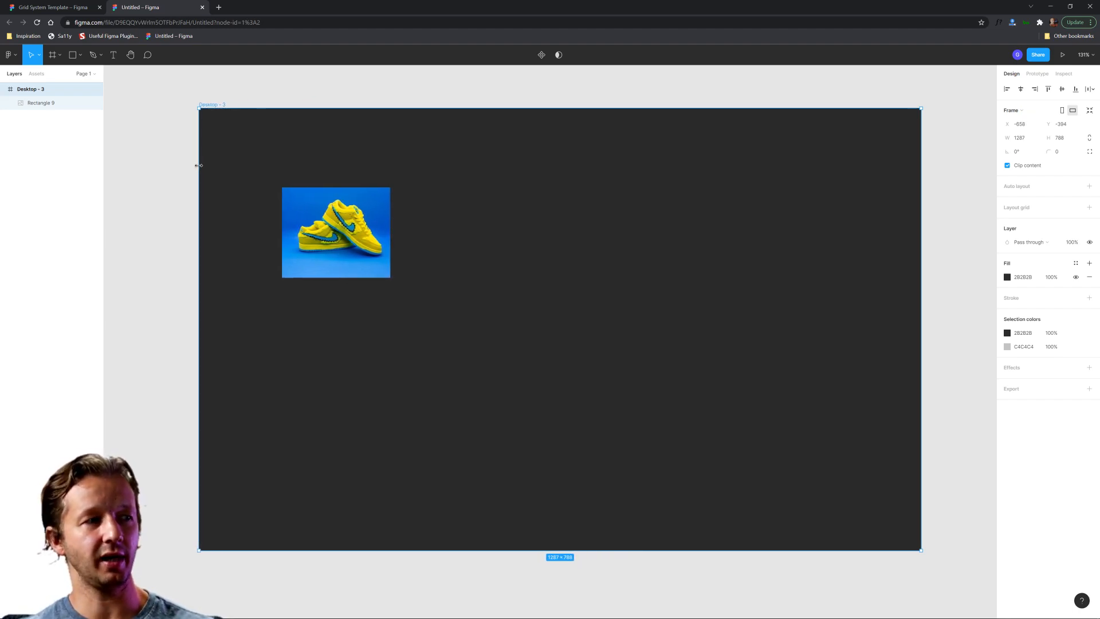
{"action": "left_click_drag", "start_coordinate": [275, 108], "coordinate": [290, 139]}
{"action": "left_click_drag", "start_coordinate": [523, 550], "coordinate": [588, 536]}
Set the image's vertical constraint to Bottom and test it by resizing the frame from its top and bottom edges.
{"action": "left_click", "coordinate": [307, 299]}
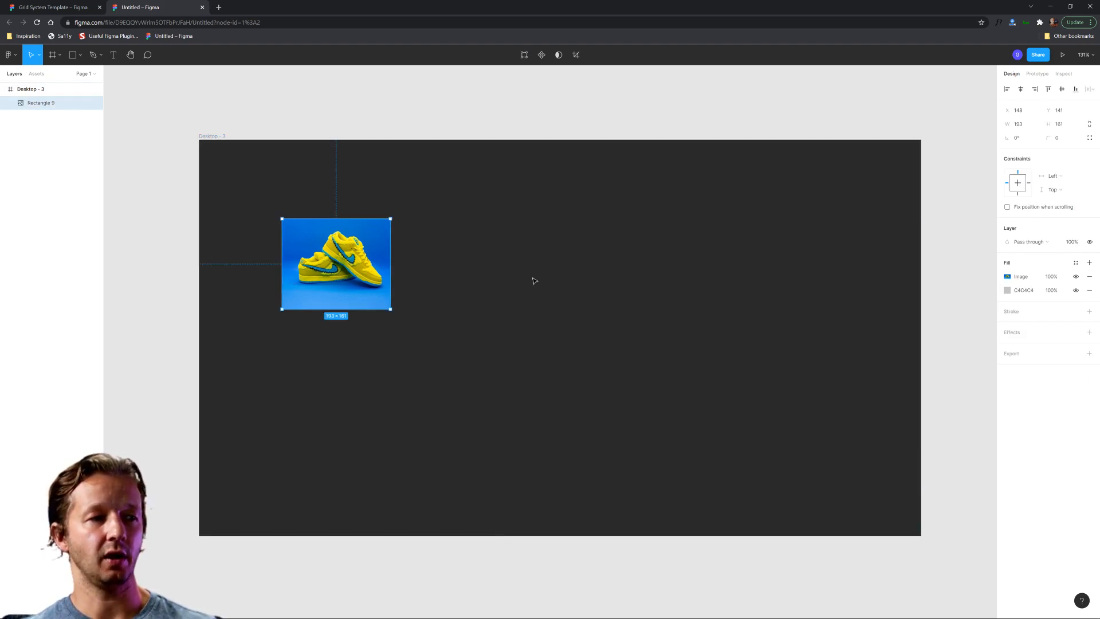
{"action": "left_click", "coordinate": [1018, 195]}
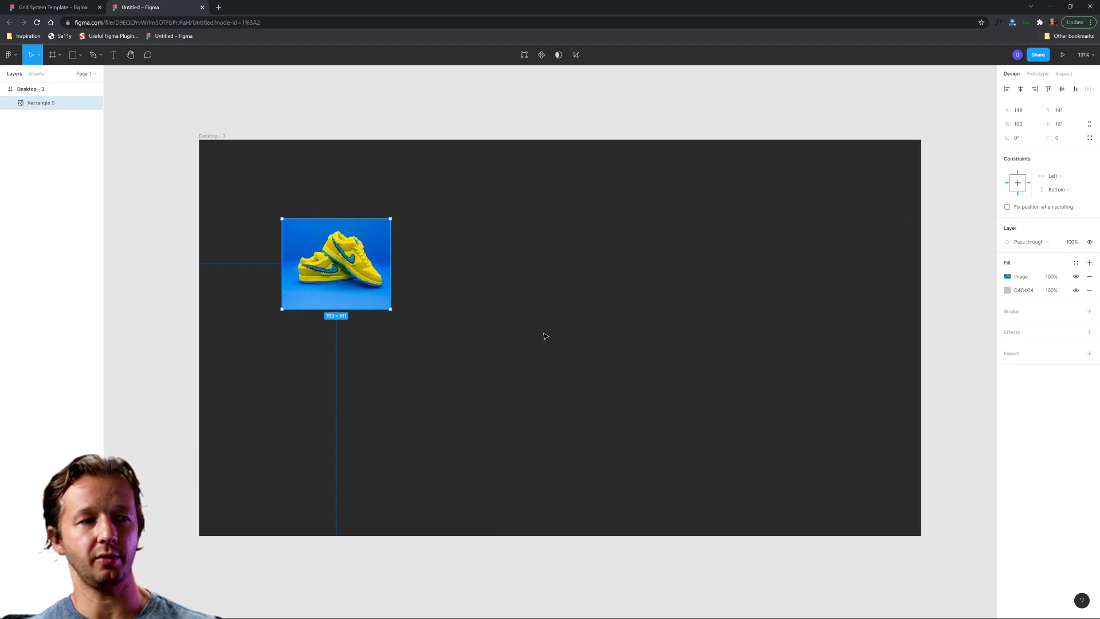
{"action": "left_click", "coordinate": [217, 139]}
{"action": "left_click_drag", "start_coordinate": [232, 139], "coordinate": [243, 162]}
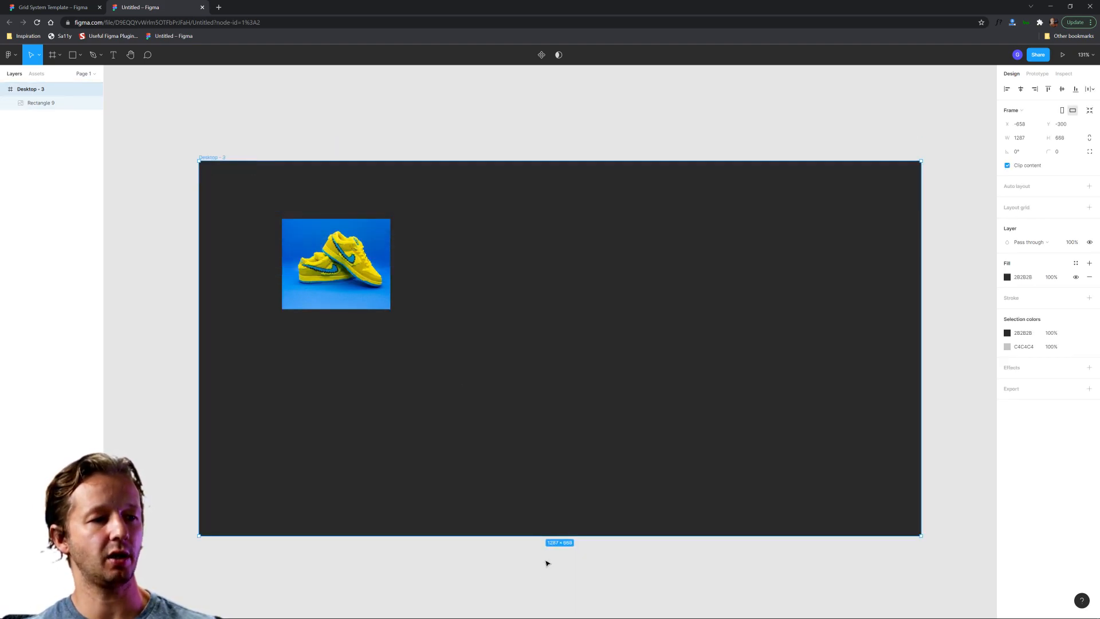
{"action": "left_click_drag", "start_coordinate": [547, 535], "coordinate": [550, 506]}
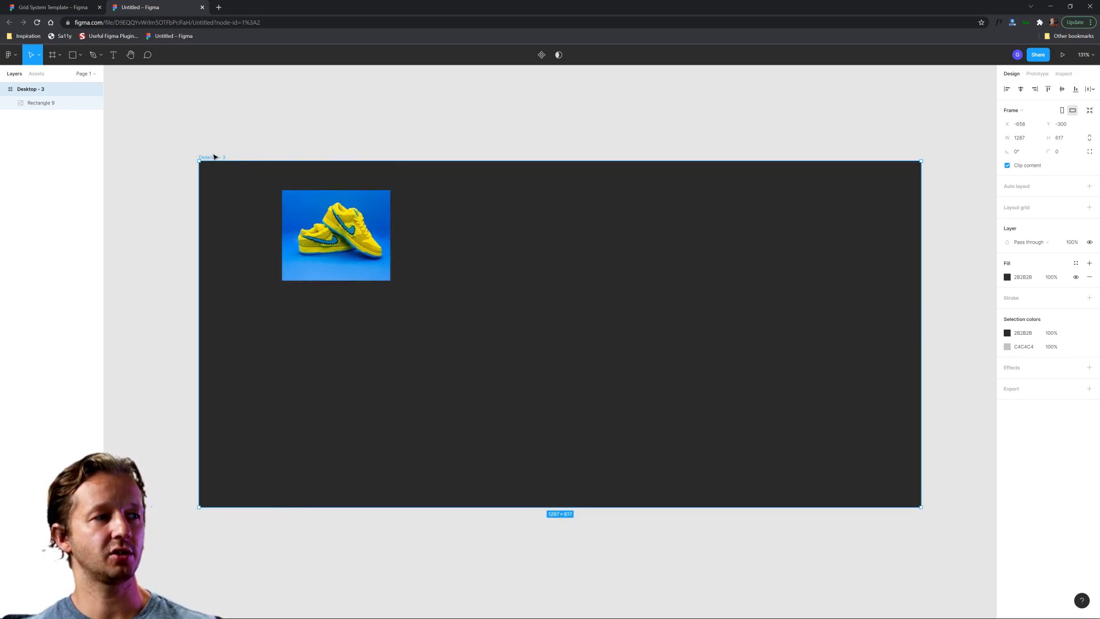
{"action": "left_click_drag", "start_coordinate": [356, 161], "coordinate": [394, 124]}
{"action": "left_click", "coordinate": [528, 221]}
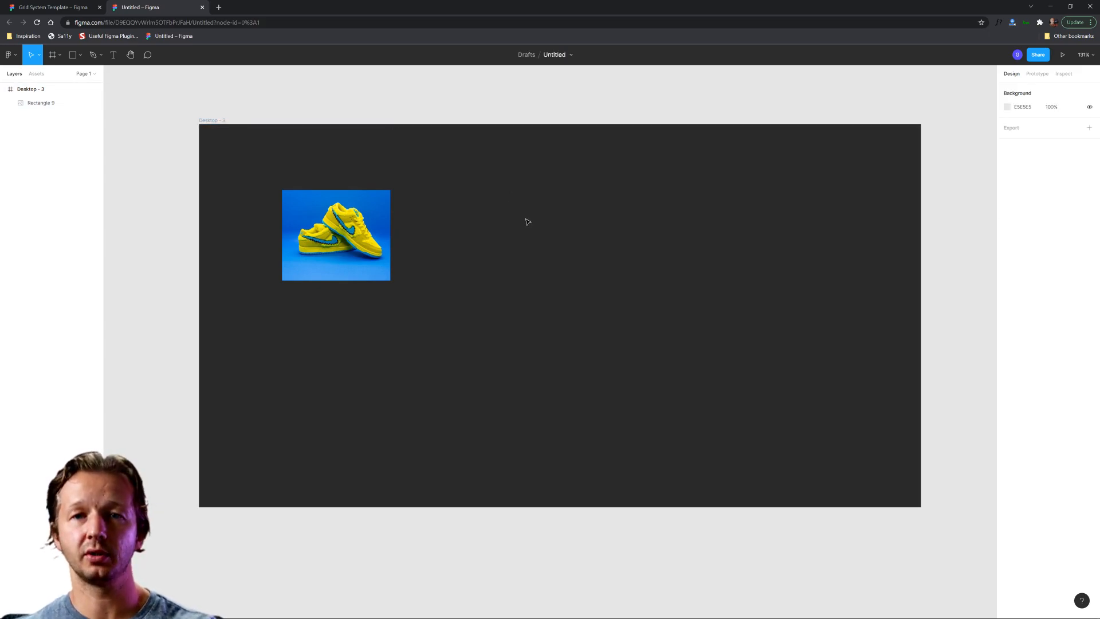
Set the sneaker image's horizontal and vertical constraints both to Center.
{"action": "left_click", "coordinate": [342, 226]}
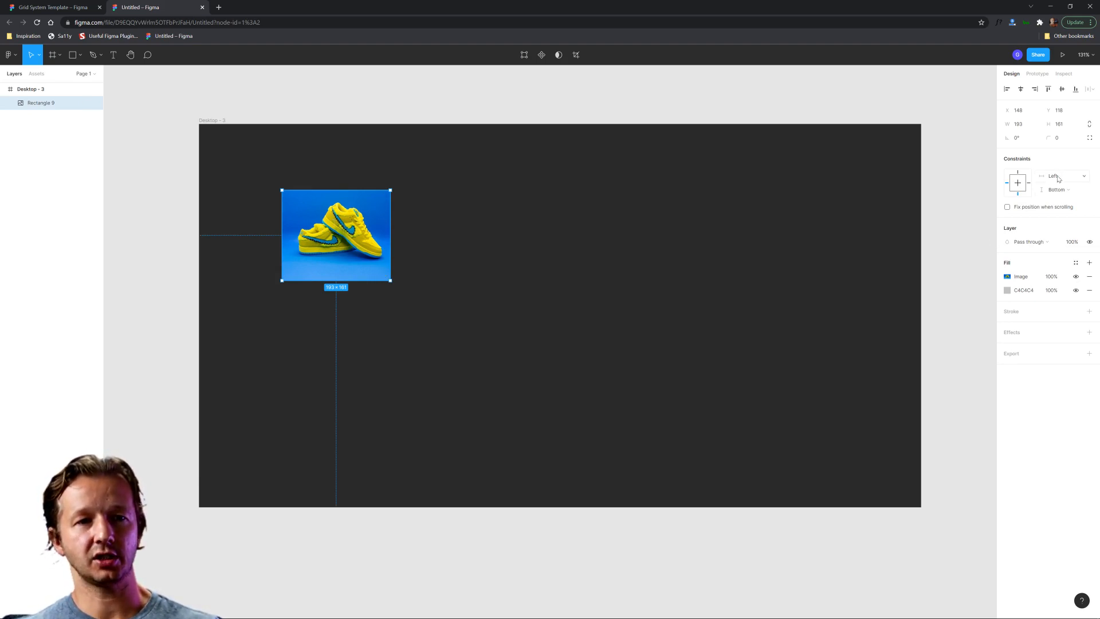
{"action": "left_click", "coordinate": [542, 258]}
{"action": "left_click", "coordinate": [350, 229]}
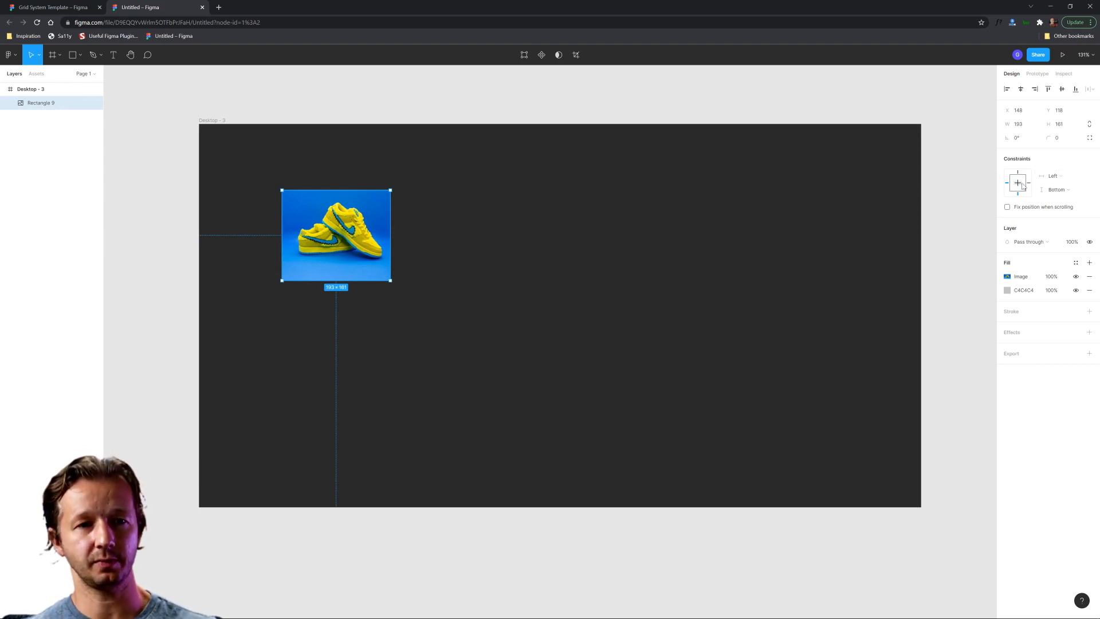
{"action": "left_click", "coordinate": [1050, 177]}
{"action": "left_click", "coordinate": [1056, 207]}
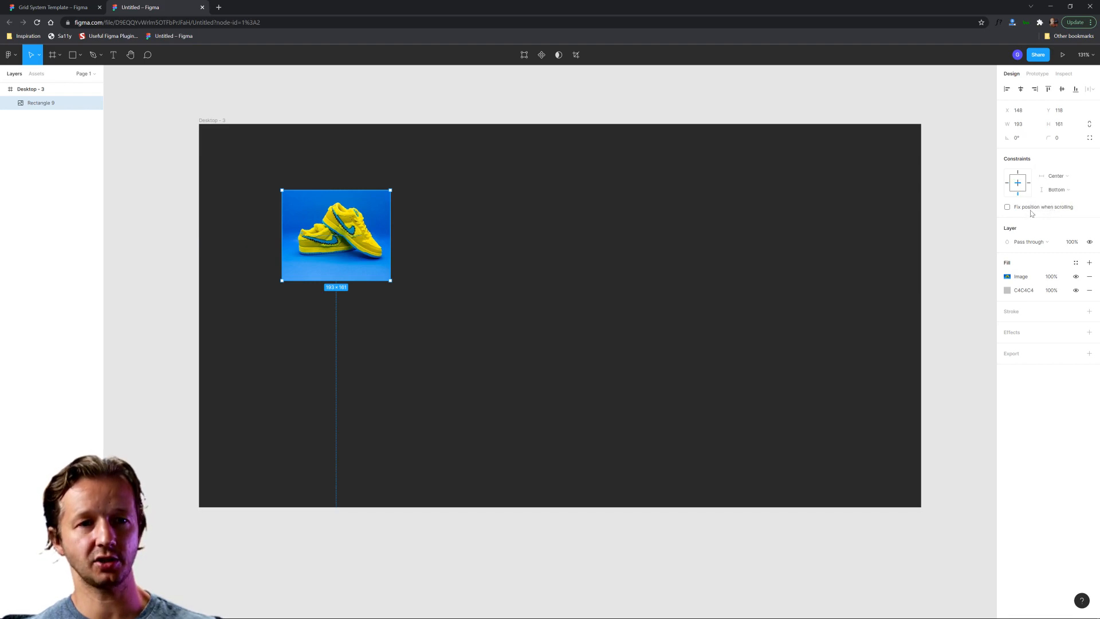
{"action": "left_click", "coordinate": [1057, 190]}
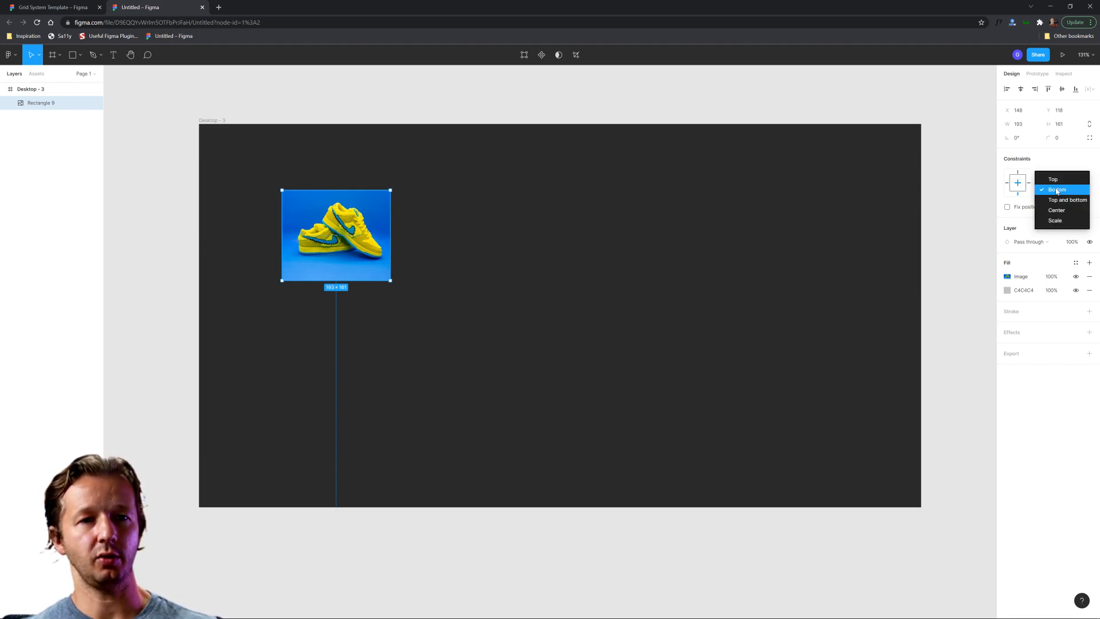
{"action": "left_click", "coordinate": [1055, 210]}
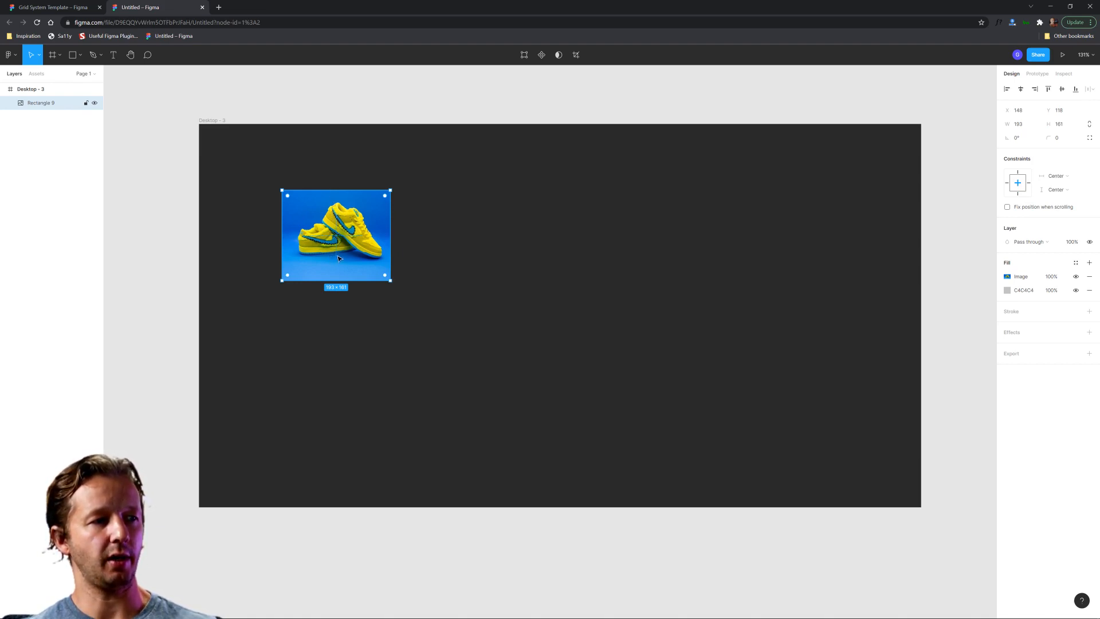
Test the Center constraints by resizing the frame from its side and top edges, leaving it at about 1287 × 695.
{"action": "left_click", "coordinate": [210, 120]}
{"action": "mouse_move", "coordinate": [199, 140]}
{"action": "left_mouse_down"}
{"action": "mouse_move", "coordinate": [317, 143]}
{"action": "mouse_move", "coordinate": [199, 143]}
{"action": "left_mouse_up"}
{"action": "mouse_move", "coordinate": [920, 194]}
{"action": "left_mouse_down"}
{"action": "mouse_move", "coordinate": [758, 194]}
{"action": "mouse_move", "coordinate": [920, 194]}
{"action": "left_mouse_up"}
{"action": "left_click_drag", "start_coordinate": [459, 124], "coordinate": [452, 153]}
{"action": "left_click_drag", "start_coordinate": [354, 151], "coordinate": [363, 117]}
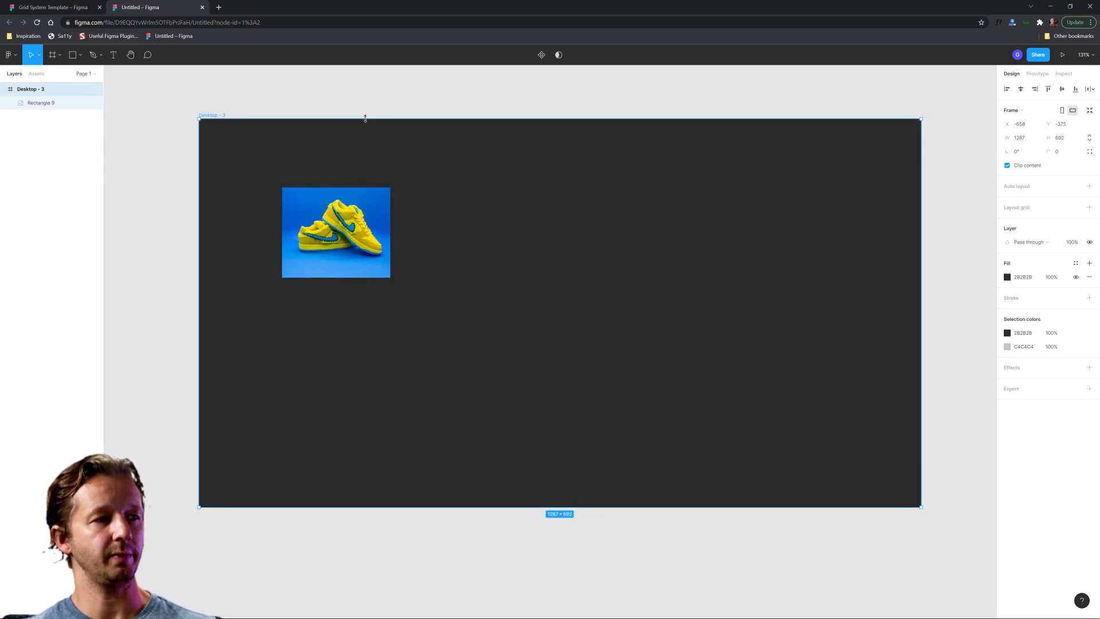
Set the sneaker image's horizontal constraint to Left and right.
{"action": "left_click", "coordinate": [338, 229]}
{"action": "left_click", "coordinate": [1064, 179]}
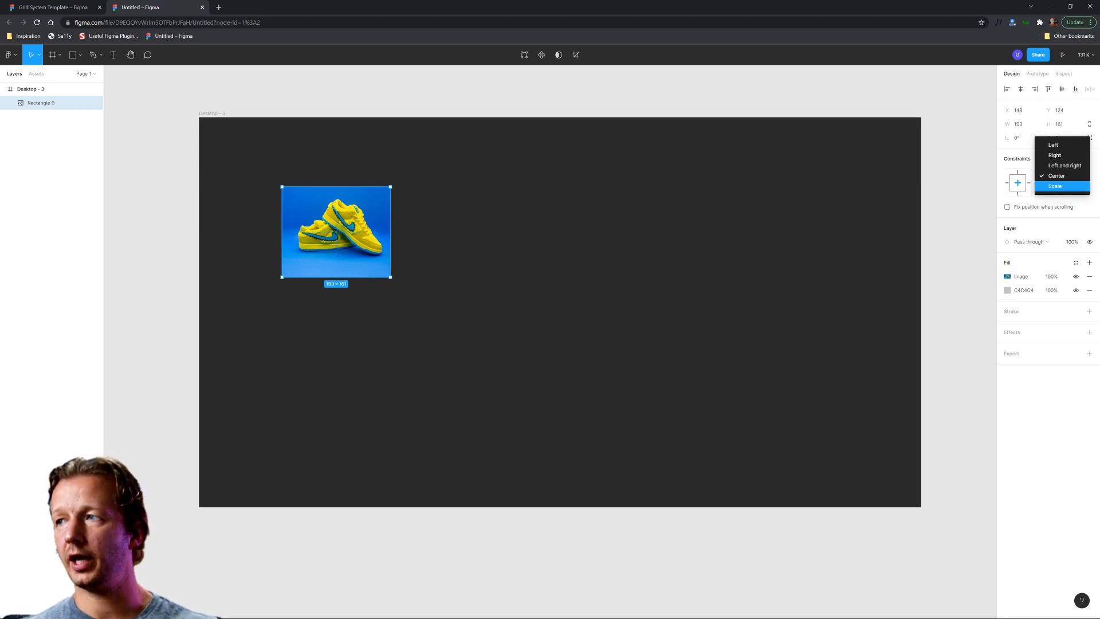
{"action": "key", "text": "Escape"}
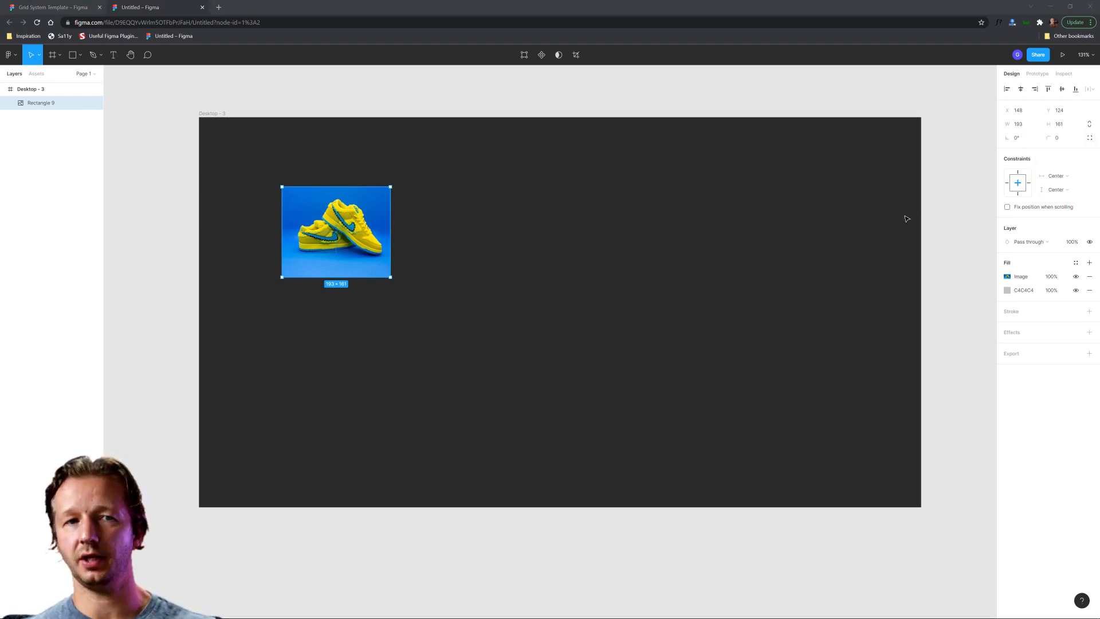
{"action": "left_click", "coordinate": [1055, 176]}
{"action": "left_click", "coordinate": [1061, 165]}
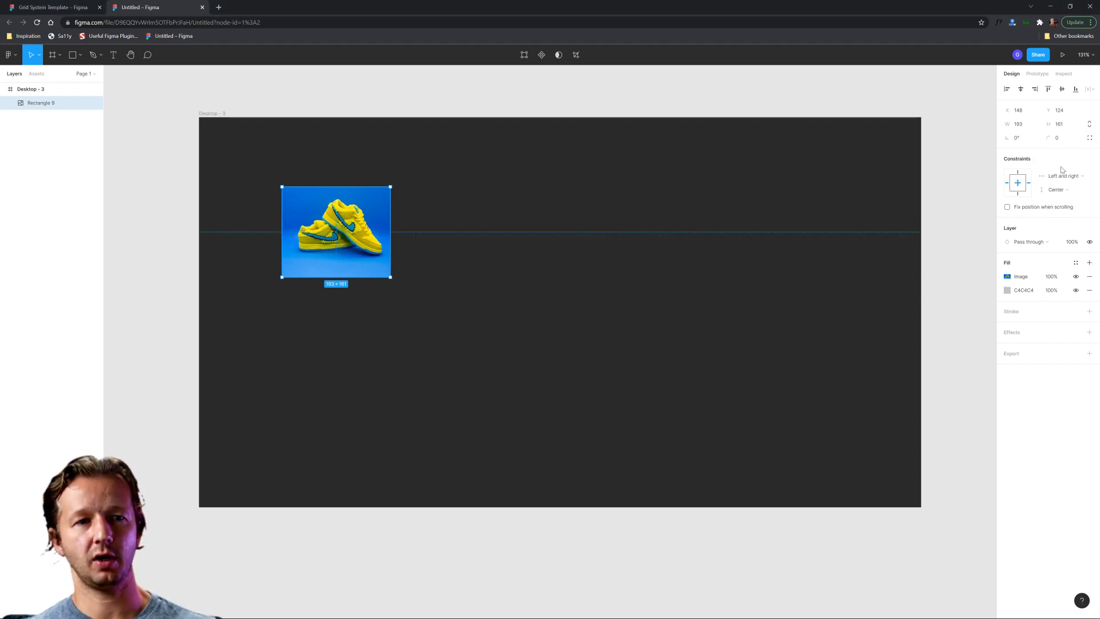
Test the Left and right constraint by narrowing the frame from its left edge and from its right edge, undoing each resize.
{"action": "left_click", "coordinate": [215, 112]}
{"action": "left_click_drag", "start_coordinate": [199, 136], "coordinate": [263, 139]}
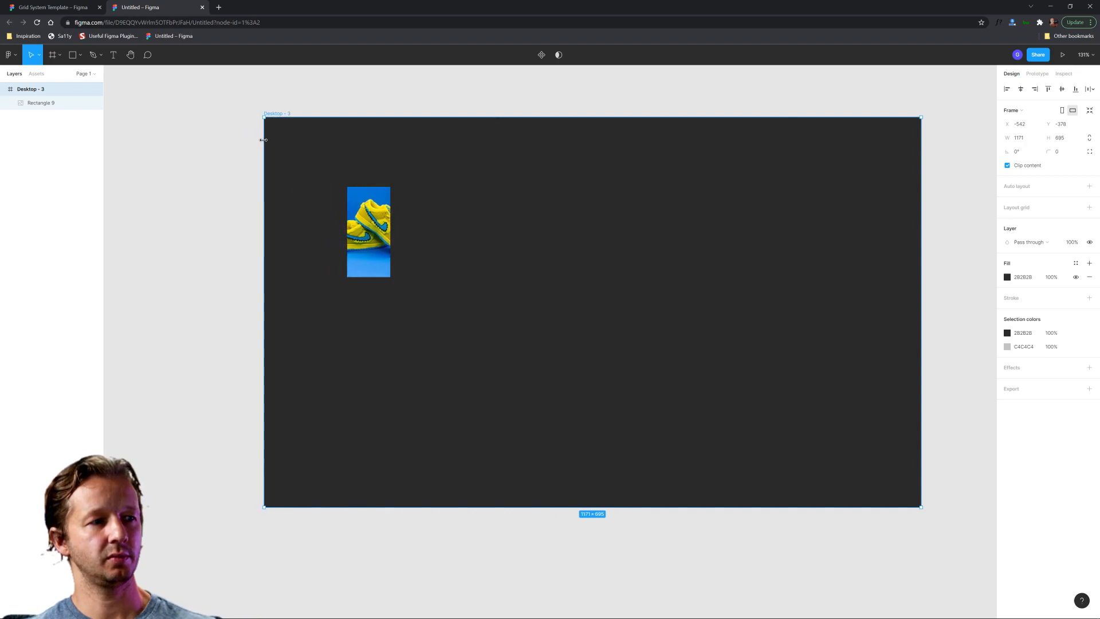
{"action": "key", "text": "ctrl+z"}
{"action": "left_click_drag", "start_coordinate": [921, 181], "coordinate": [822, 182]}
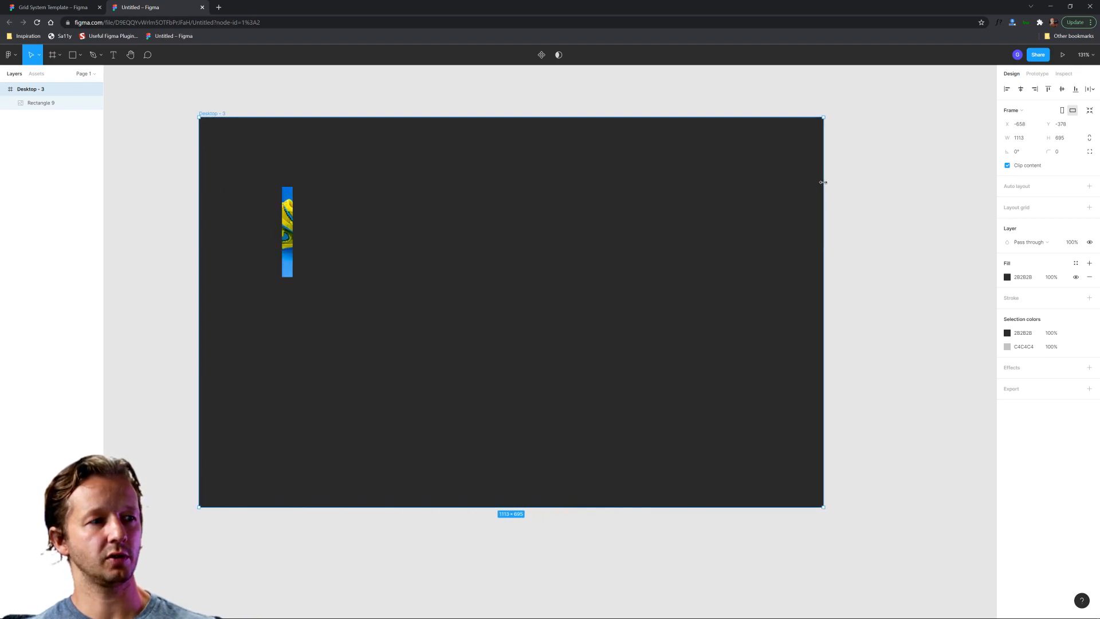
{"action": "key", "text": "ctrl+z"}
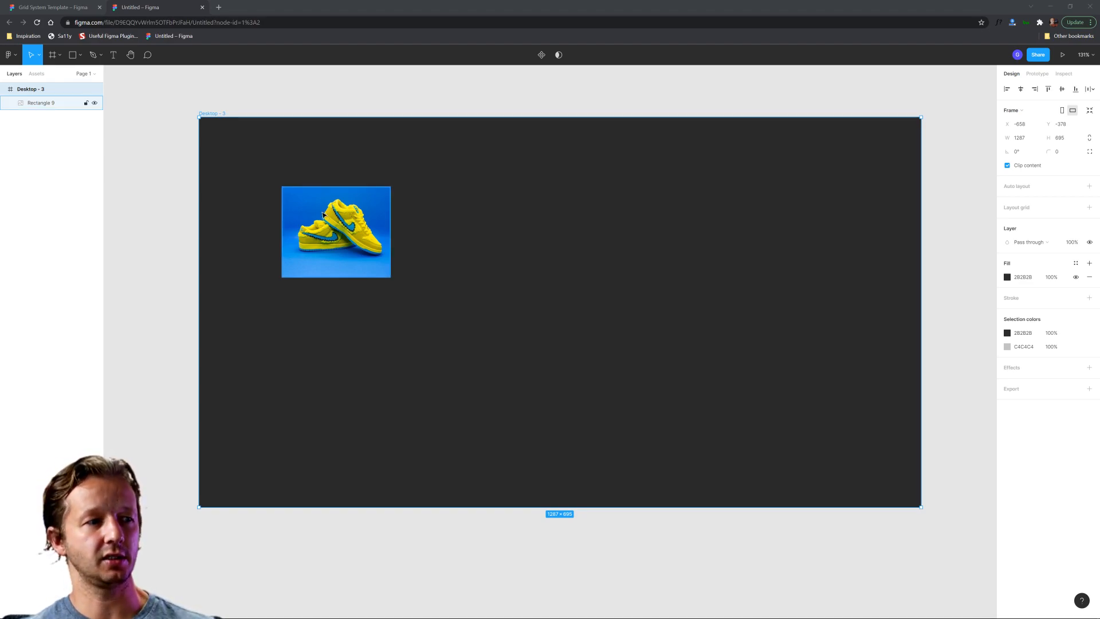
Set the sneaker image's horizontal constraint to Scale.
{"action": "left_click", "coordinate": [378, 209]}
{"action": "left_click", "coordinate": [1061, 189]}
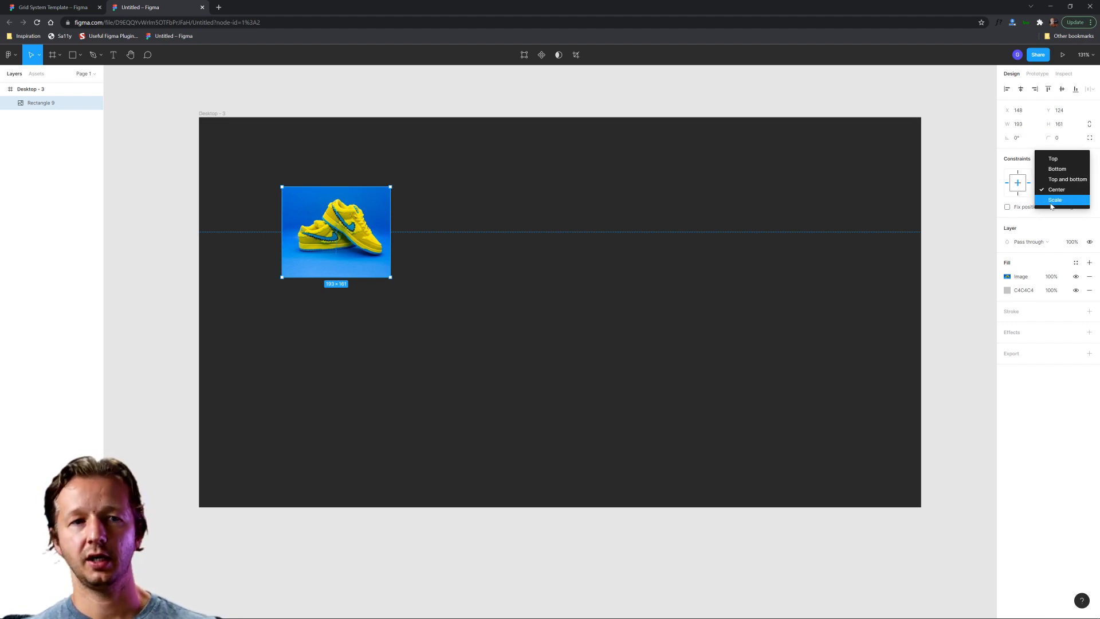
{"action": "left_click", "coordinate": [1056, 201]}
{"action": "left_click", "coordinate": [1067, 178]}
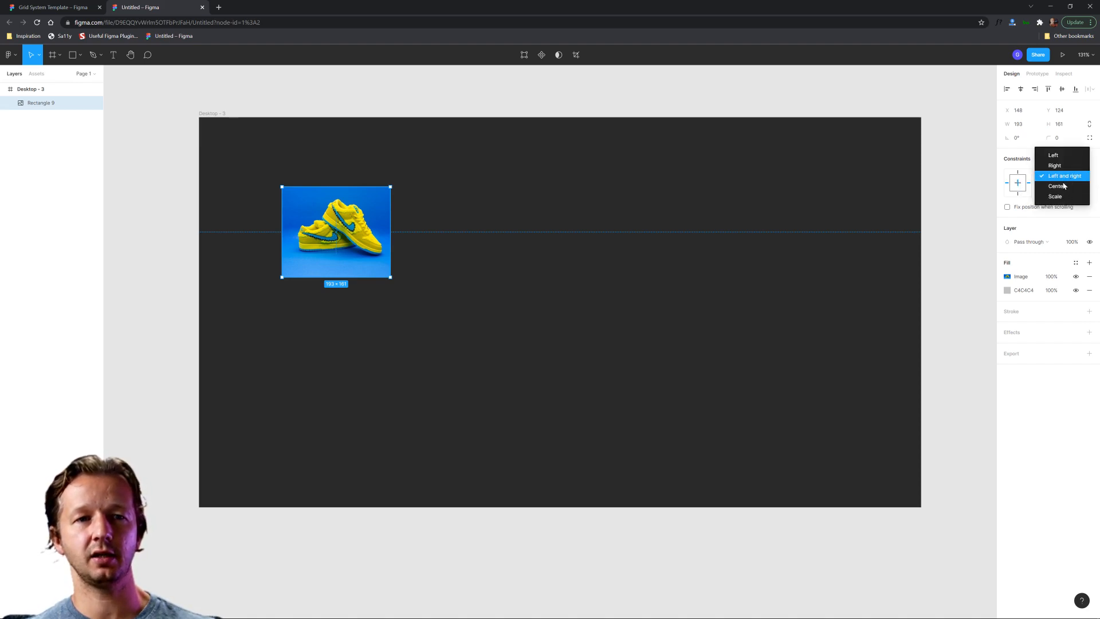
{"action": "left_click", "coordinate": [1055, 196]}
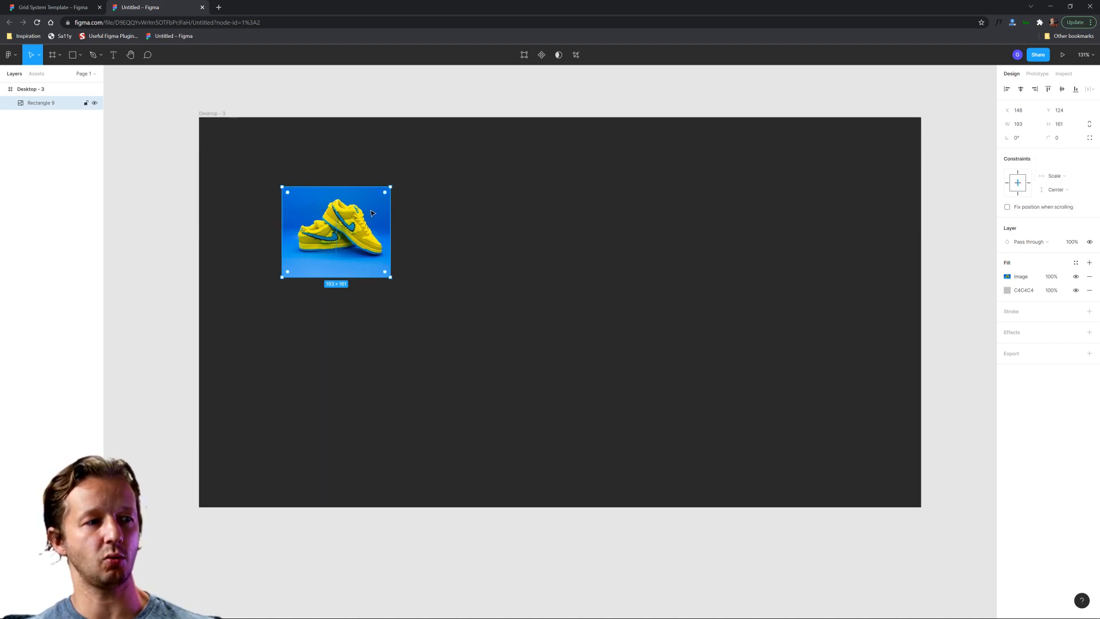
Test the Scale constraint by strongly narrowing the frame from each side, undoing each resize.
{"action": "left_click", "coordinate": [217, 111]}
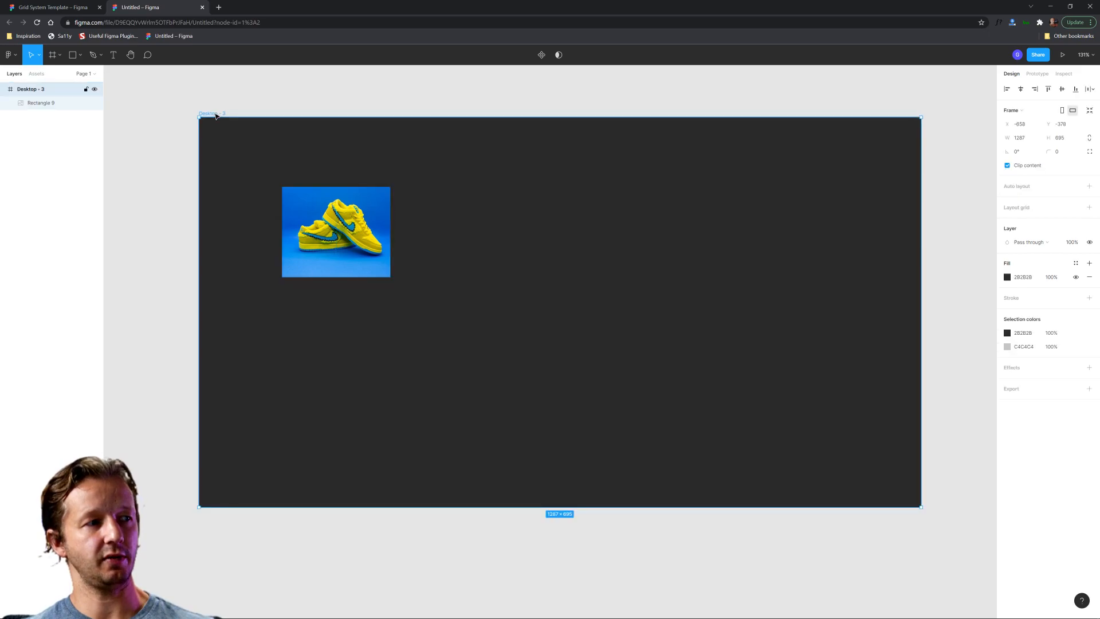
{"action": "left_click_drag", "start_coordinate": [199, 149], "coordinate": [572, 192]}
{"action": "key", "text": "ctrl+z"}
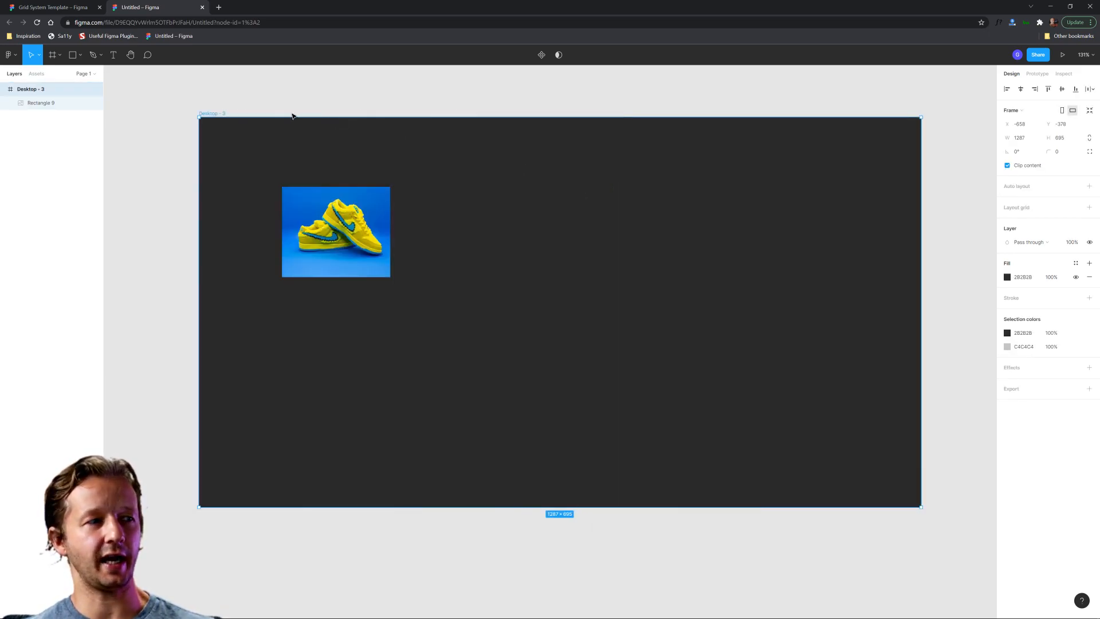
{"action": "left_click_drag", "start_coordinate": [918, 246], "coordinate": [470, 253]}
{"action": "key", "text": "ctrl+z"}
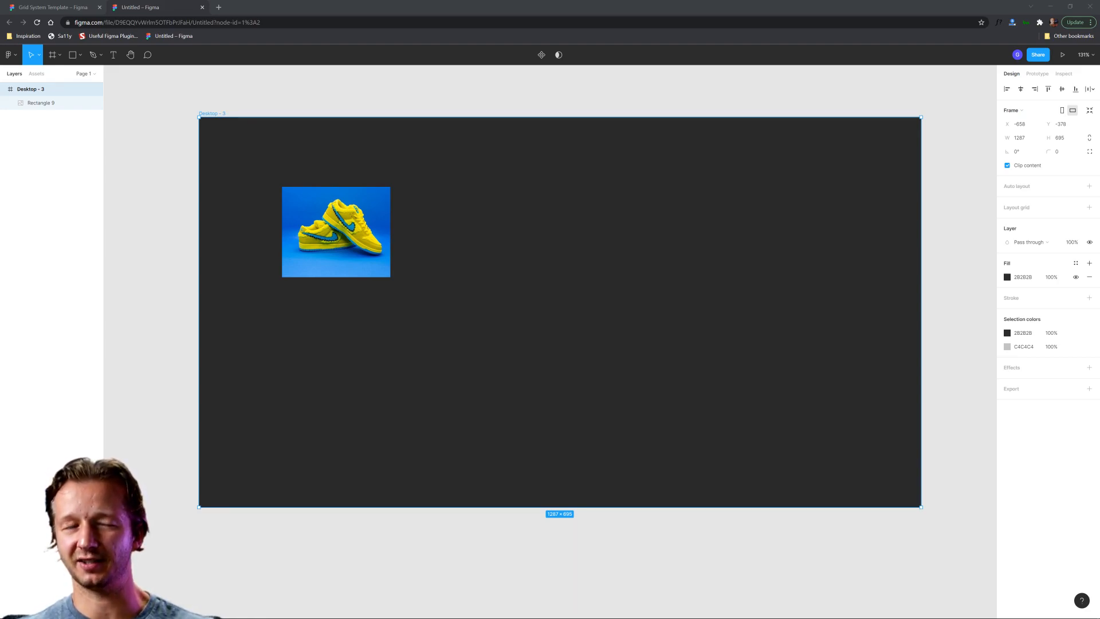
Test the image's Scale constraint once more by narrowing the frame from its right edge, and undo the resize.
{"action": "left_click", "coordinate": [778, 309]}
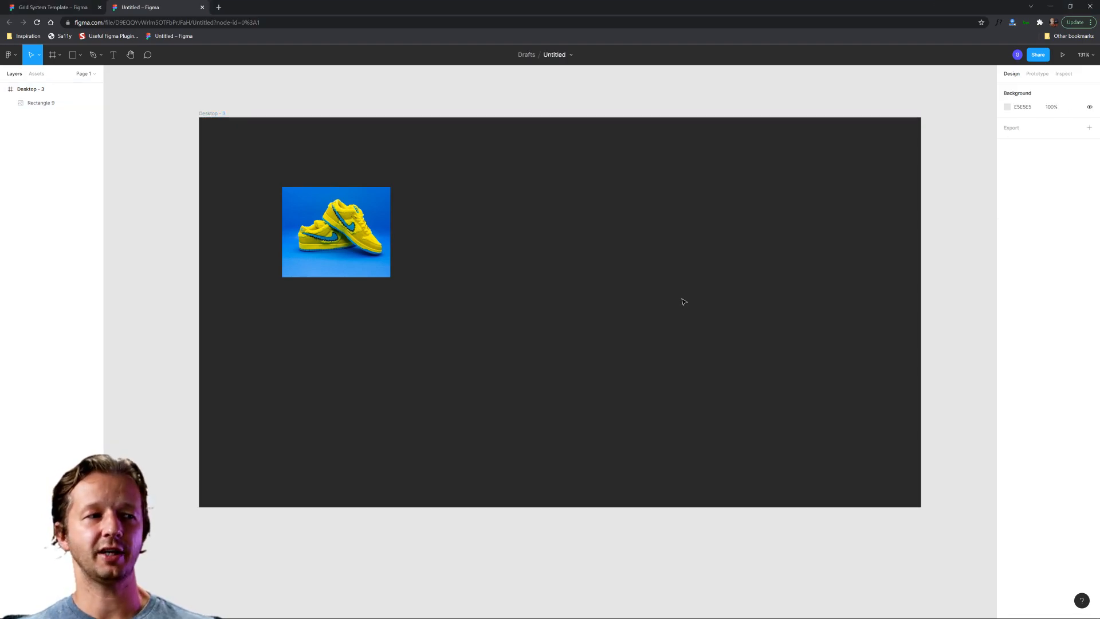
{"action": "left_click", "coordinate": [212, 114]}
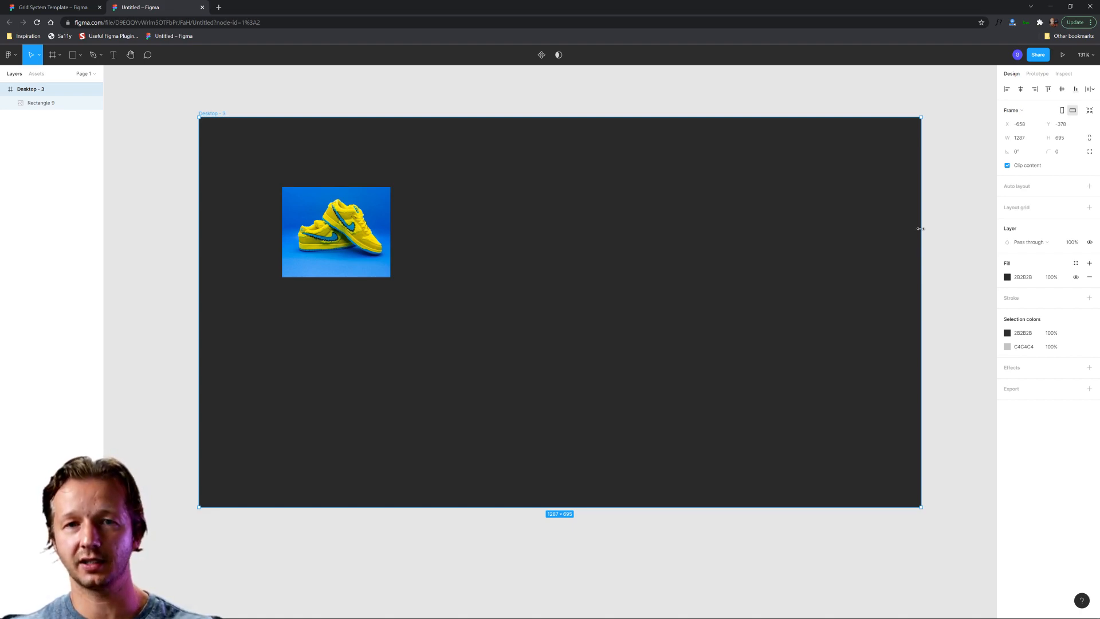
{"action": "left_click_drag", "start_coordinate": [920, 228], "coordinate": [823, 282]}
{"action": "key", "text": "ctrl+z"}
{"action": "left_click", "coordinate": [456, 187]}
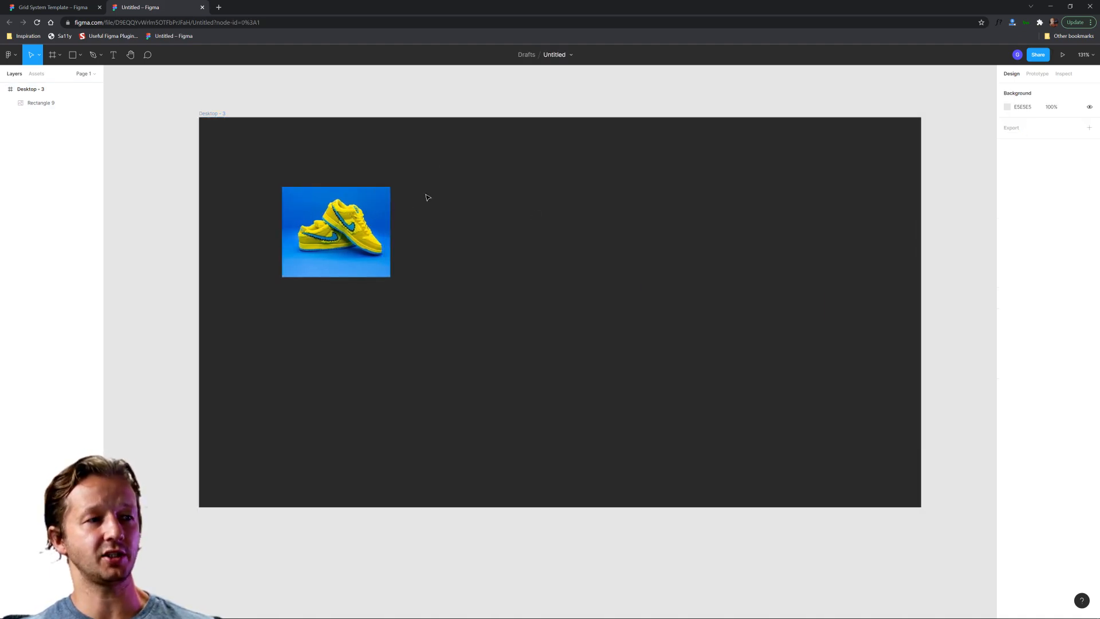
Move the sneaker image right and slightly down inside the frame, to about X 364, Y 149.
{"action": "left_click_drag", "start_coordinate": [361, 232], "coordinate": [370, 234]}
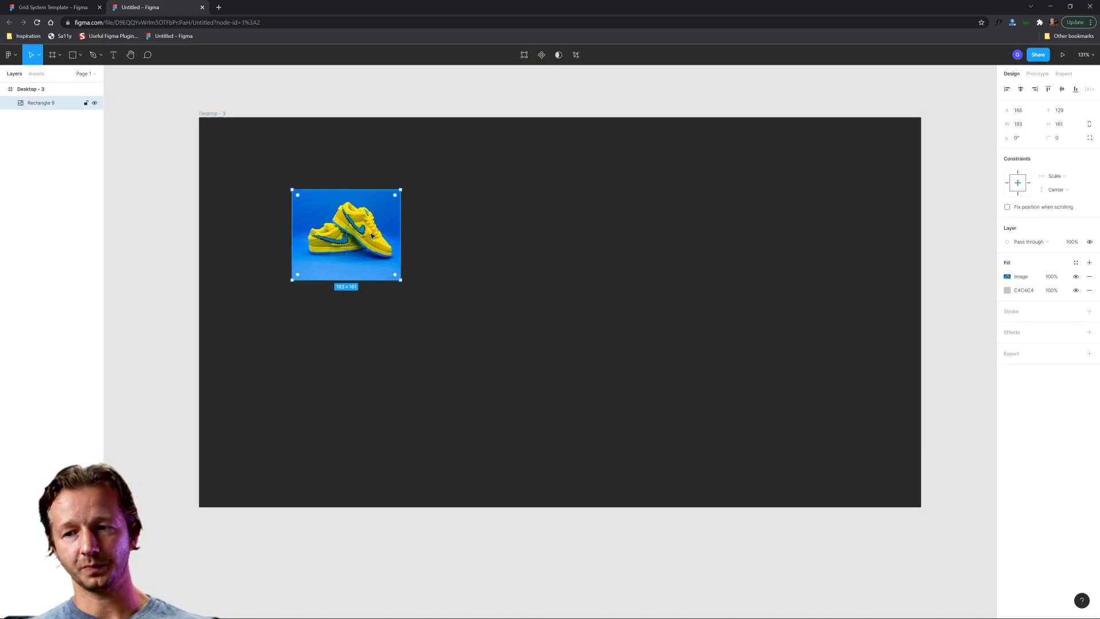
{"action": "left_click", "coordinate": [518, 256]}
{"action": "left_click", "coordinate": [363, 246]}
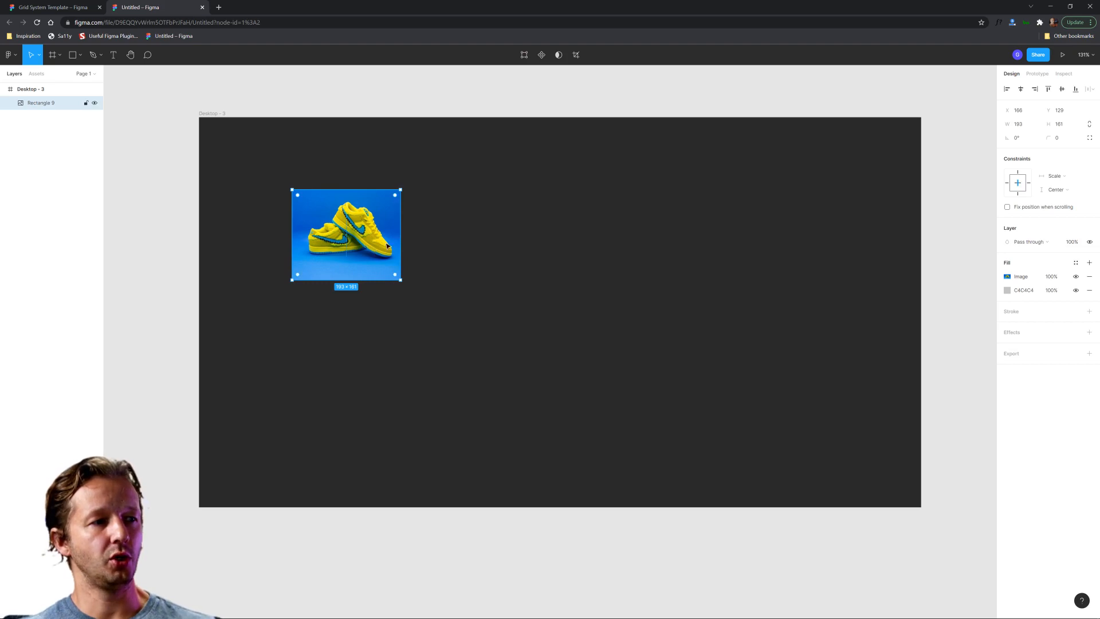
{"action": "left_click", "coordinate": [449, 225]}
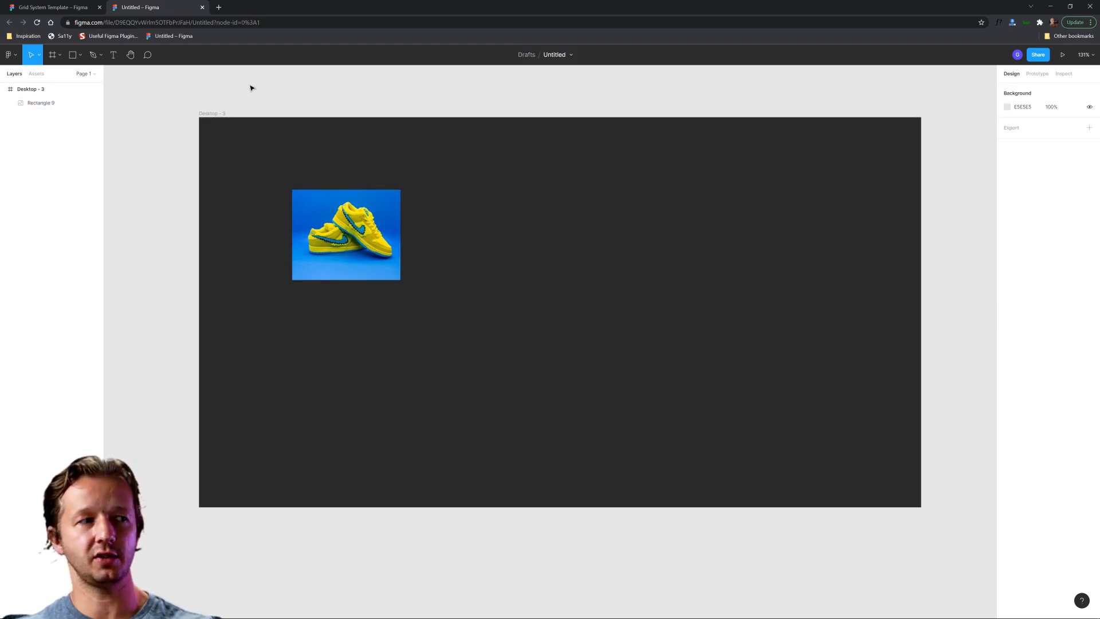
{"action": "left_click", "coordinate": [216, 114]}
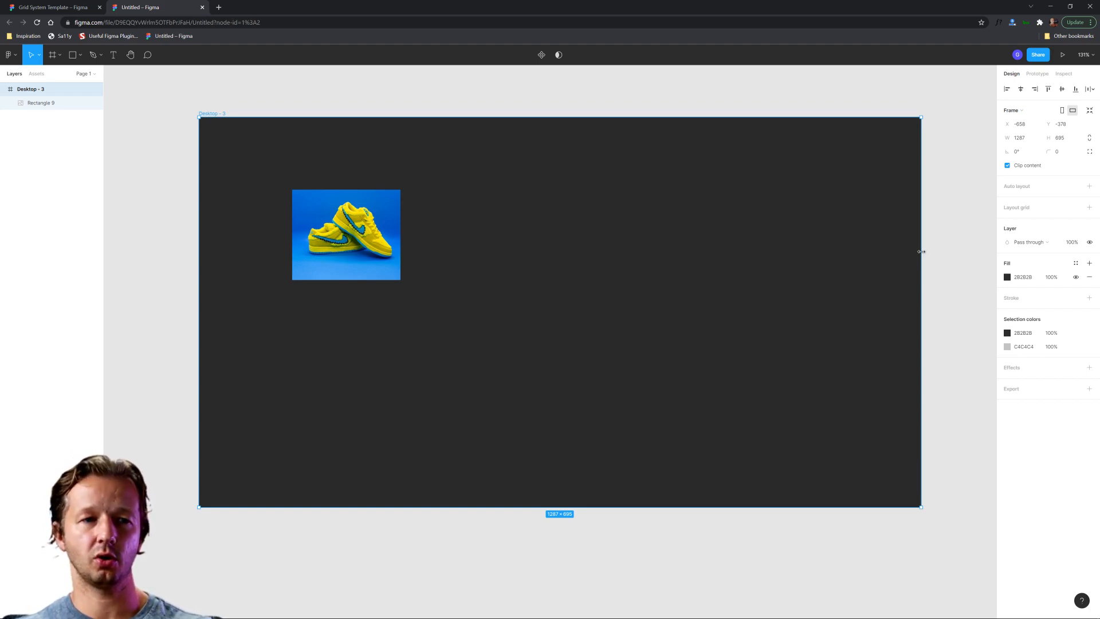
{"action": "left_click", "coordinate": [791, 301]}
{"action": "left_click_drag", "start_coordinate": [486, 202], "coordinate": [682, 414]}
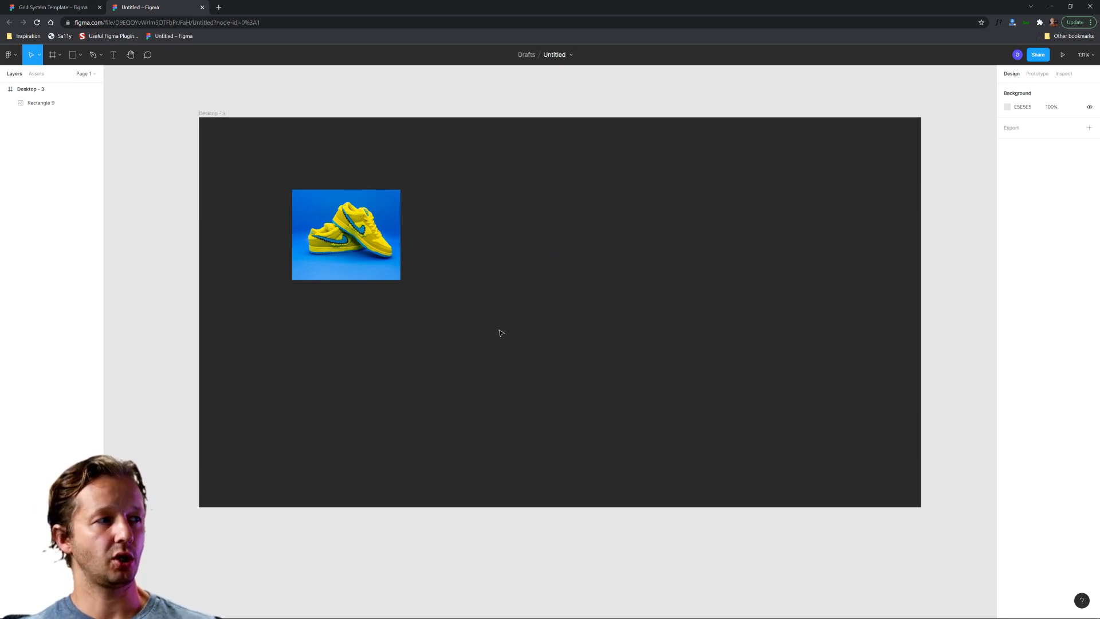
{"action": "left_click_drag", "start_coordinate": [346, 235], "coordinate": [457, 247]}
{"action": "left_click", "coordinate": [592, 307]}
Add the text "Awesome Shoes" just below the sneaker image, starting near the image's left edge.
{"action": "left_click", "coordinate": [113, 63]}
{"action": "left_click", "coordinate": [403, 308]}
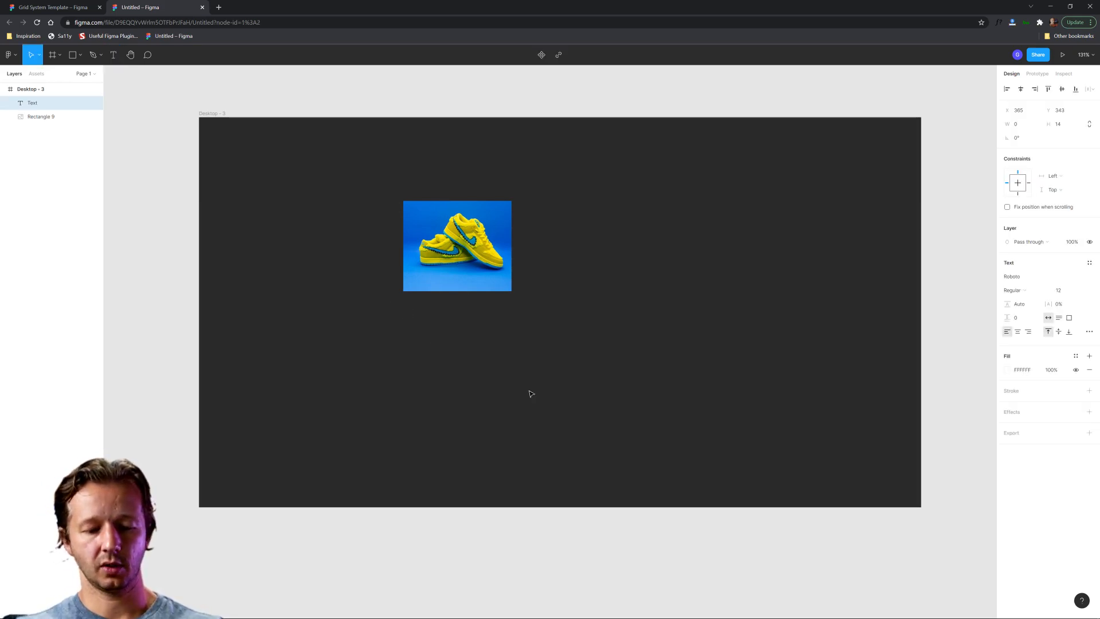
{"action": "type", "text": "Awesome Shoes"}
{"action": "key", "text": "Escape"}
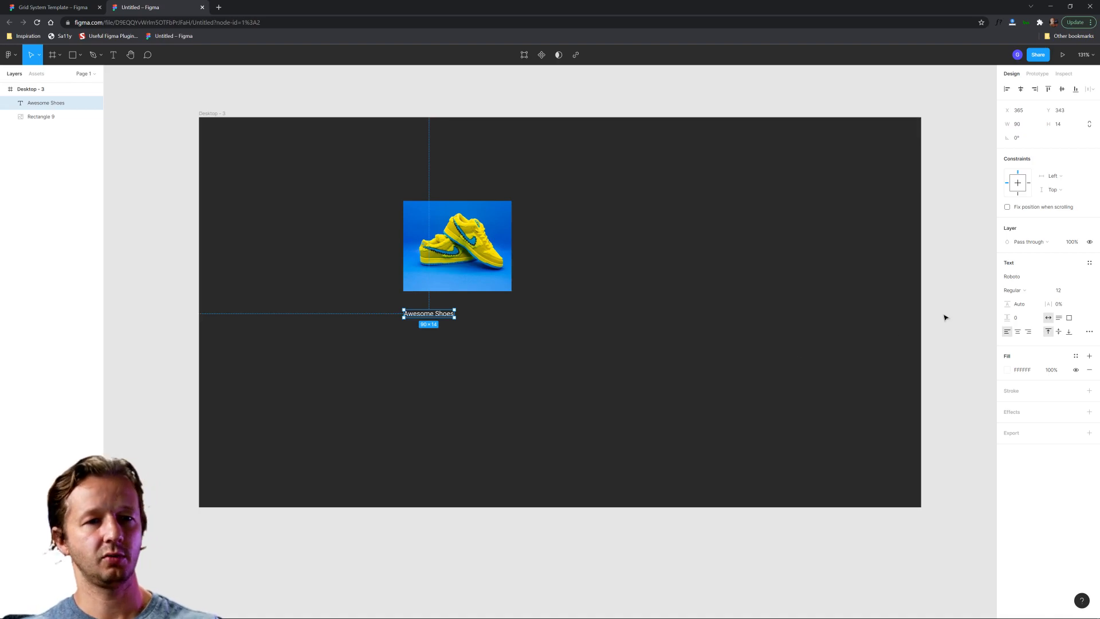
Increase the font size of the "Awesome Shoes" text to 22.
{"action": "left_click", "coordinate": [1066, 291]}
{"action": "key", "text": "Up"}
{"action": "key", "text": "Up"}
{"action": "key", "text": "Up"}
{"action": "key", "text": "Up"}
{"action": "key", "text": "Up"}
{"action": "key", "text": "Up"}
{"action": "key", "text": "Up"}
{"action": "key", "text": "Up"}
{"action": "key", "text": "Up"}
{"action": "key", "text": "Up"}
{"action": "left_click", "coordinate": [594, 377]}
Create a component from the sneaker image and the "Awesome Shoes" text together.
{"action": "left_click_drag", "start_coordinate": [573, 360], "coordinate": [381, 213]}
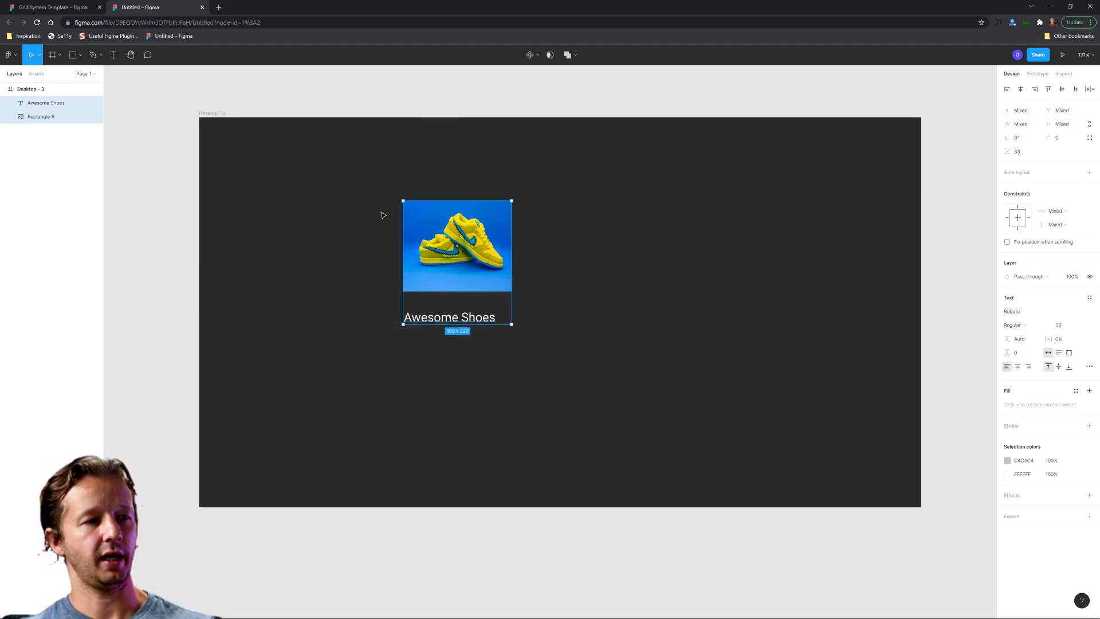
{"action": "right_click", "coordinate": [462, 257]}
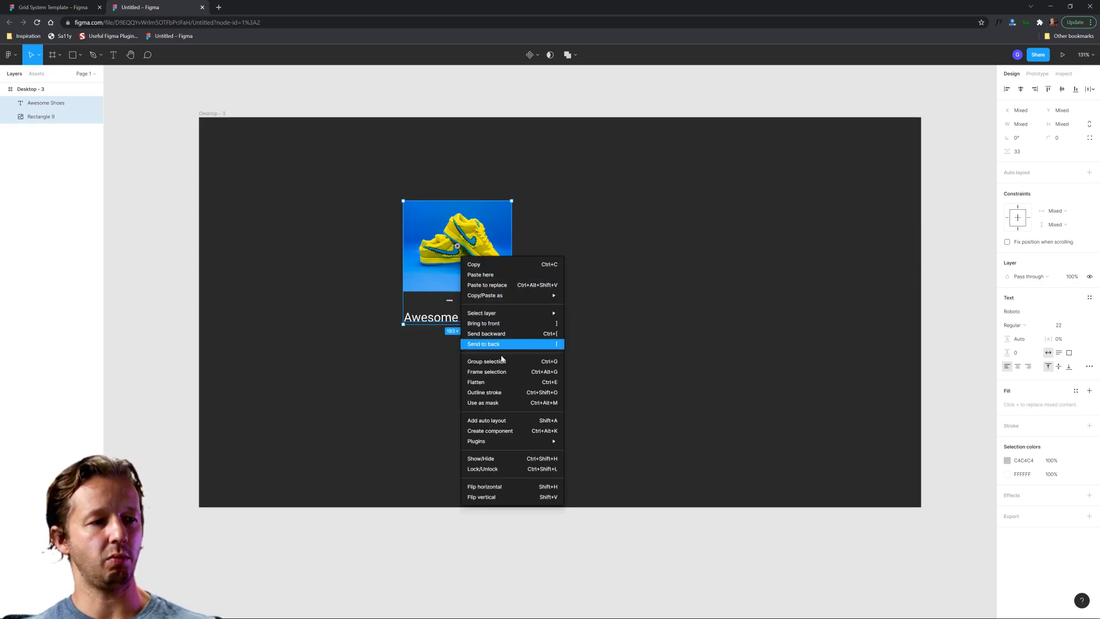
{"action": "left_click", "coordinate": [501, 430]}
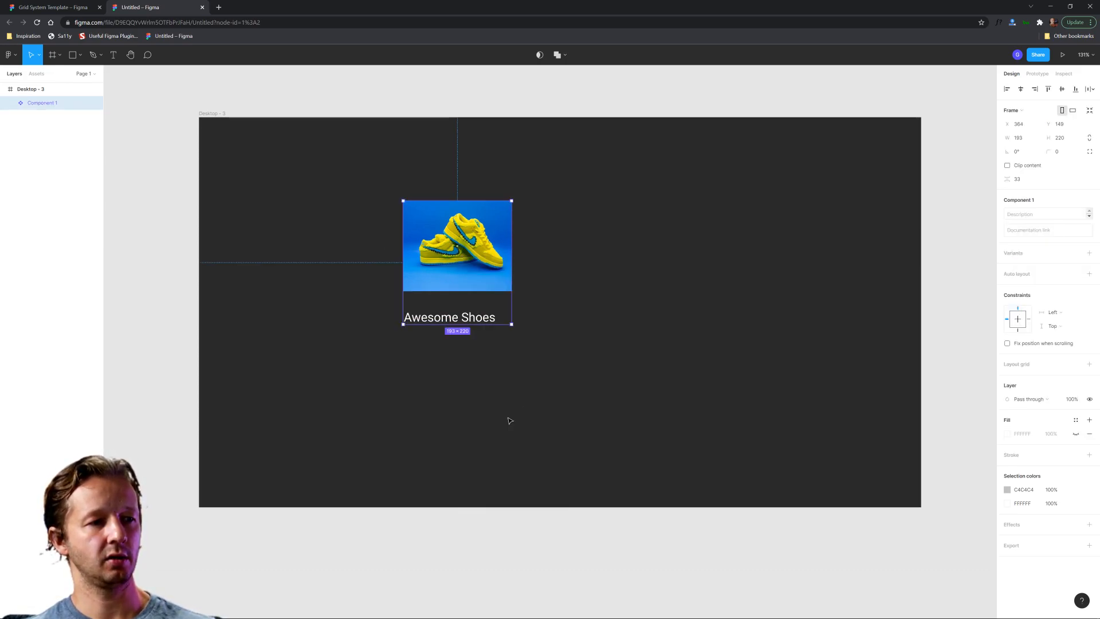
{"action": "left_click", "coordinate": [646, 270]}
Check the constraints of the component and its nested image, and widen the component from its right edge to about 306 px.
{"action": "left_click", "coordinate": [438, 239]}
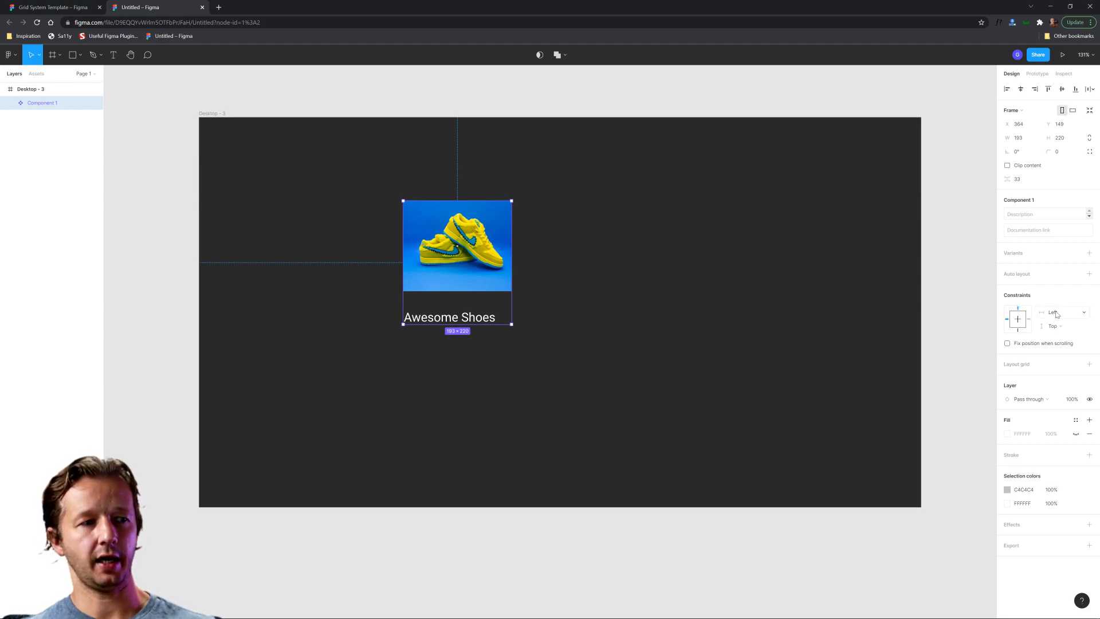
{"action": "left_click", "coordinate": [207, 113]}
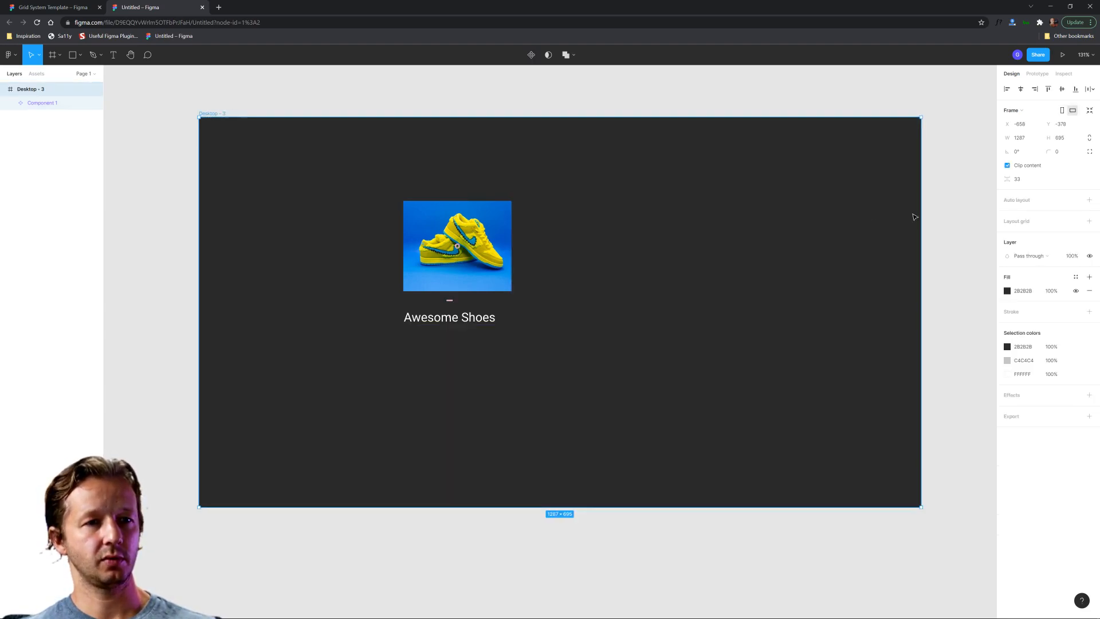
{"action": "left_click", "coordinate": [421, 240], "text": "ctrl"}
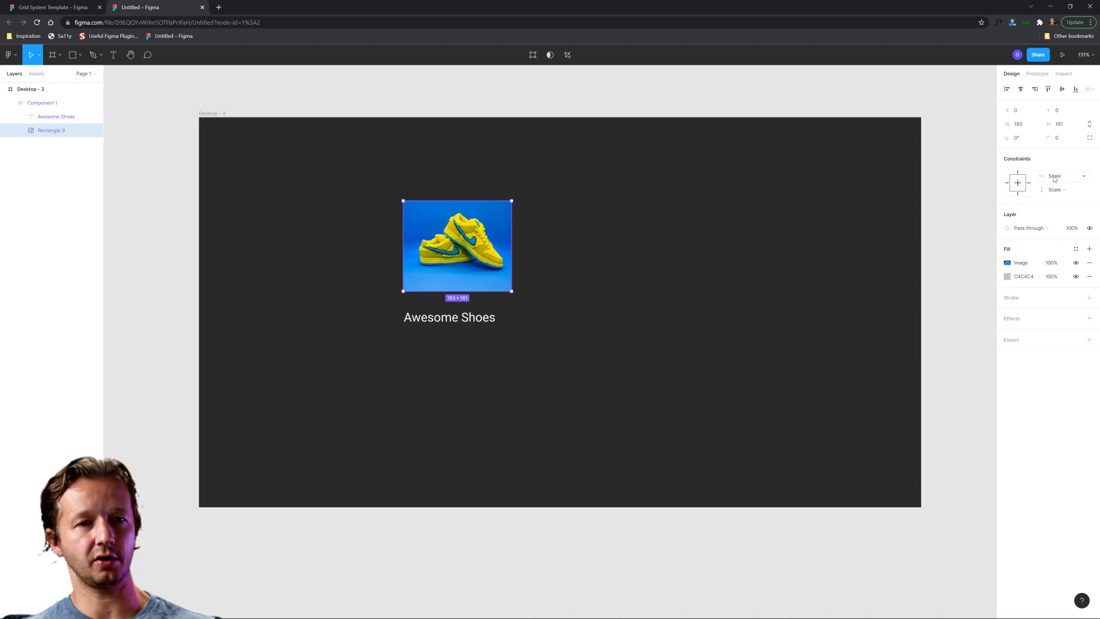
{"action": "left_click", "coordinate": [626, 272]}
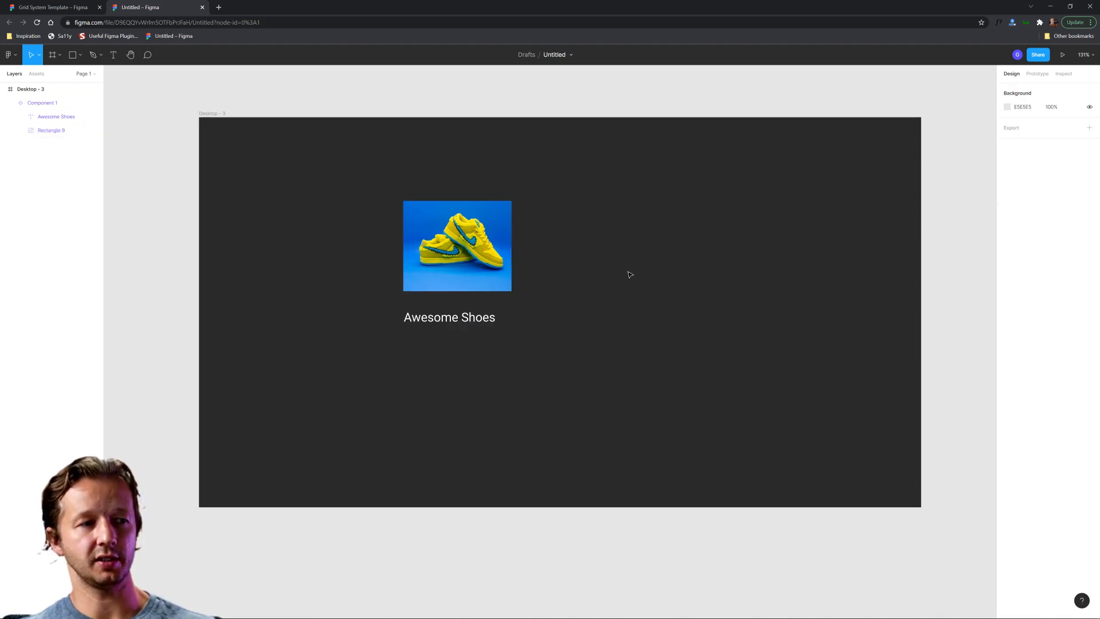
{"action": "left_click", "coordinate": [405, 315]}
{"action": "left_click_drag", "start_coordinate": [515, 246], "coordinate": [574, 258]}
Set the horizontal constraint of the sneaker image inside the component to Right.
{"action": "double_click", "coordinate": [540, 241]}
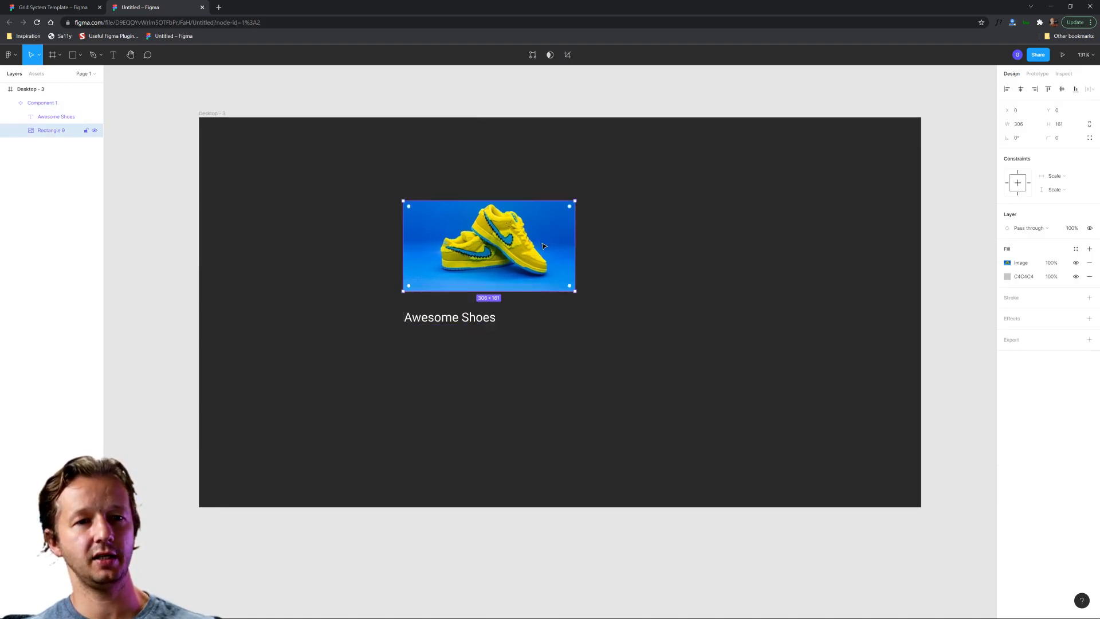
{"action": "left_click", "coordinate": [1061, 178]}
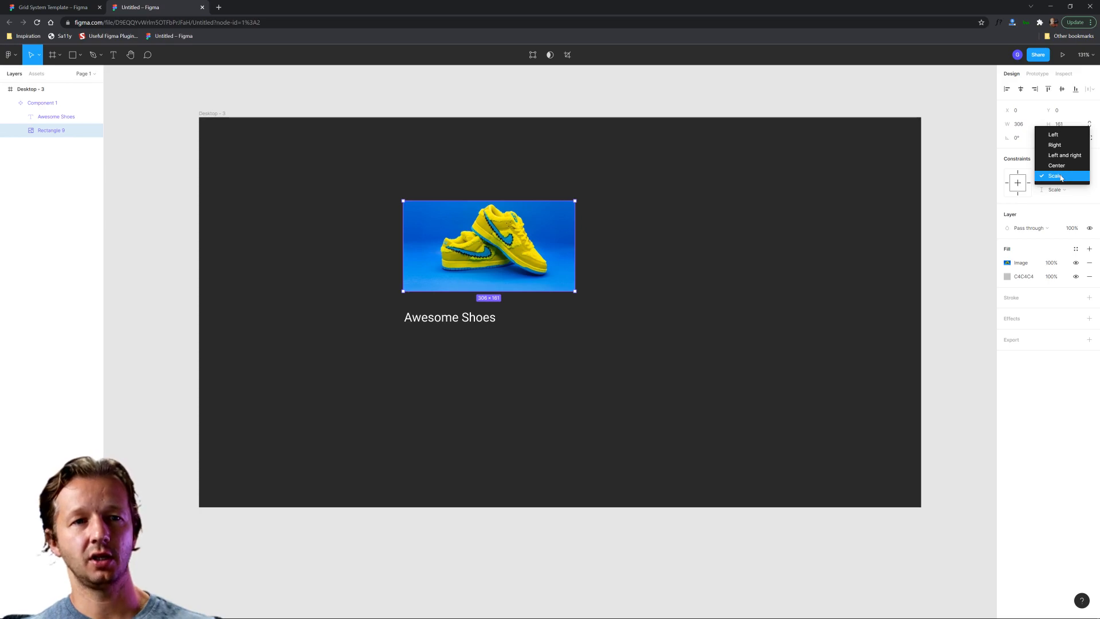
{"action": "left_click", "coordinate": [1054, 145]}
{"action": "left_click", "coordinate": [704, 241]}
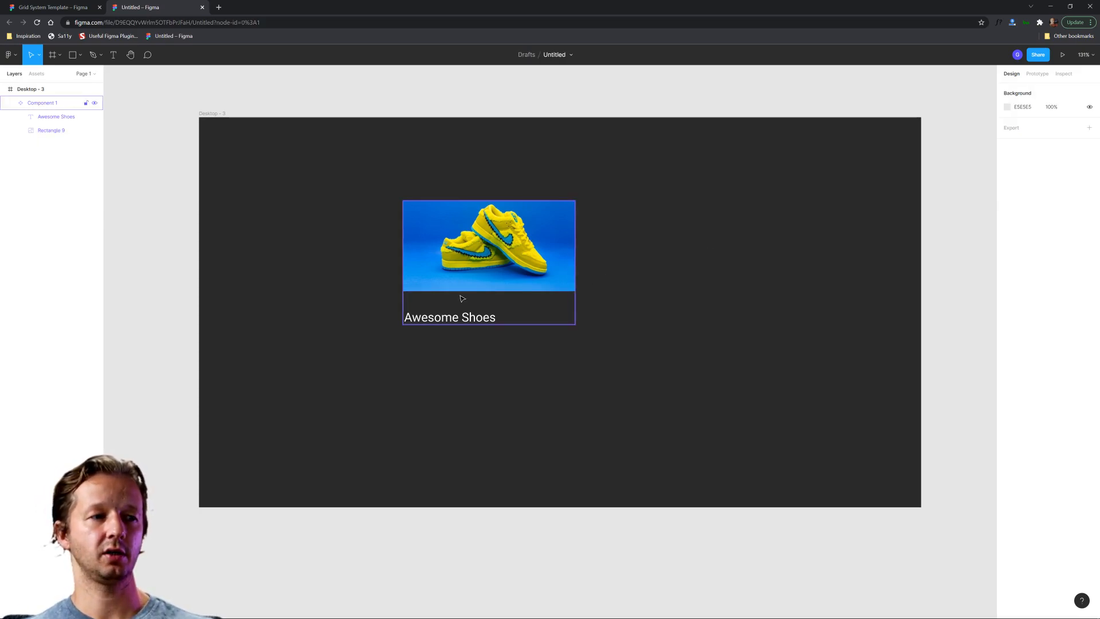
Test the Right constraint by widening the component from its right edge to about 464 px, and undo the resize.
{"action": "left_click", "coordinate": [516, 313]}
{"action": "left_click_drag", "start_coordinate": [575, 225], "coordinate": [664, 224]}
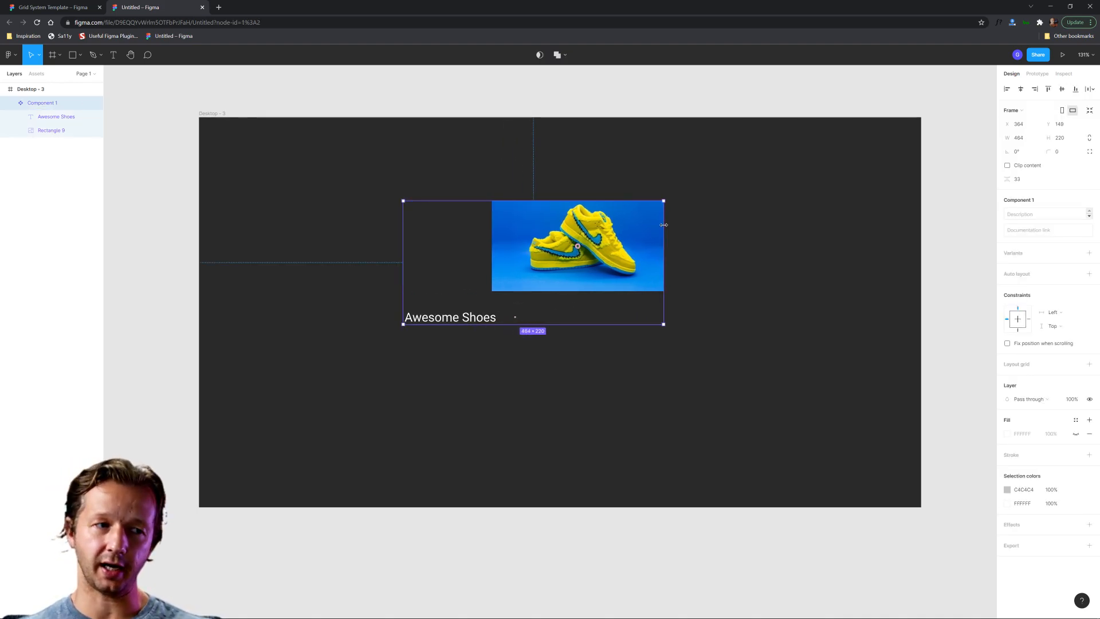
{"action": "key", "text": "ctrl+z"}
{"action": "left_click", "coordinate": [670, 228]}
{"action": "left_click", "coordinate": [506, 260]}
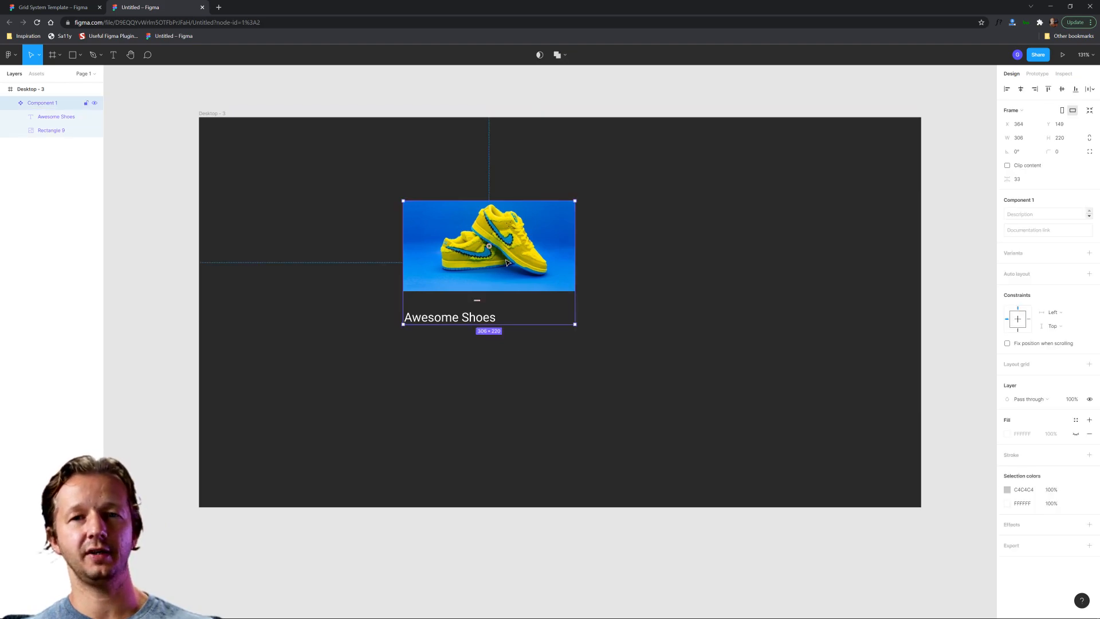